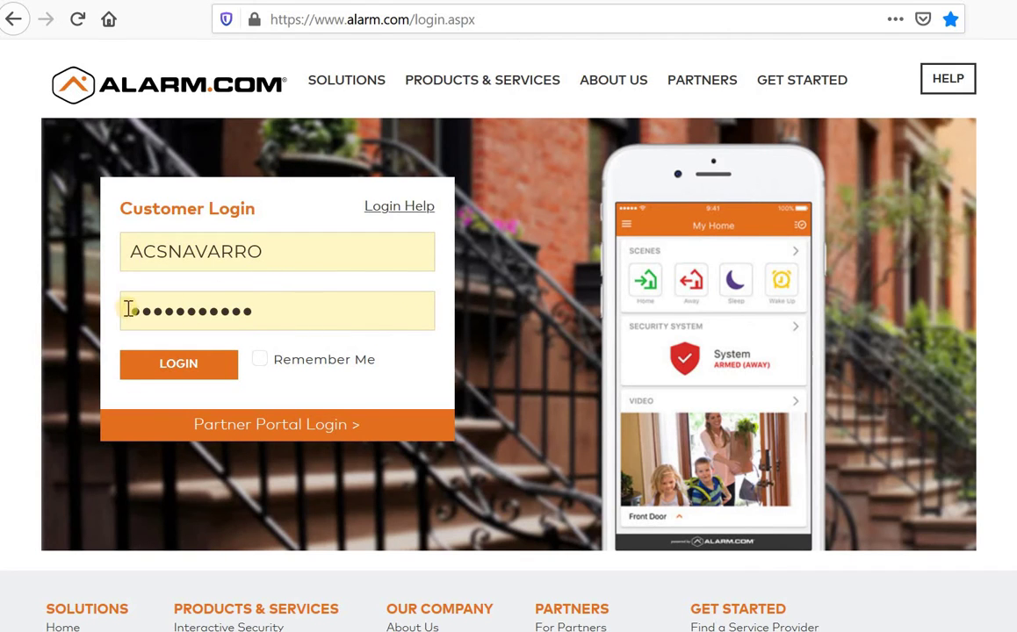
# Step: Sign in to Alarm.com with the account username and password
pyautogui.click(195, 367)
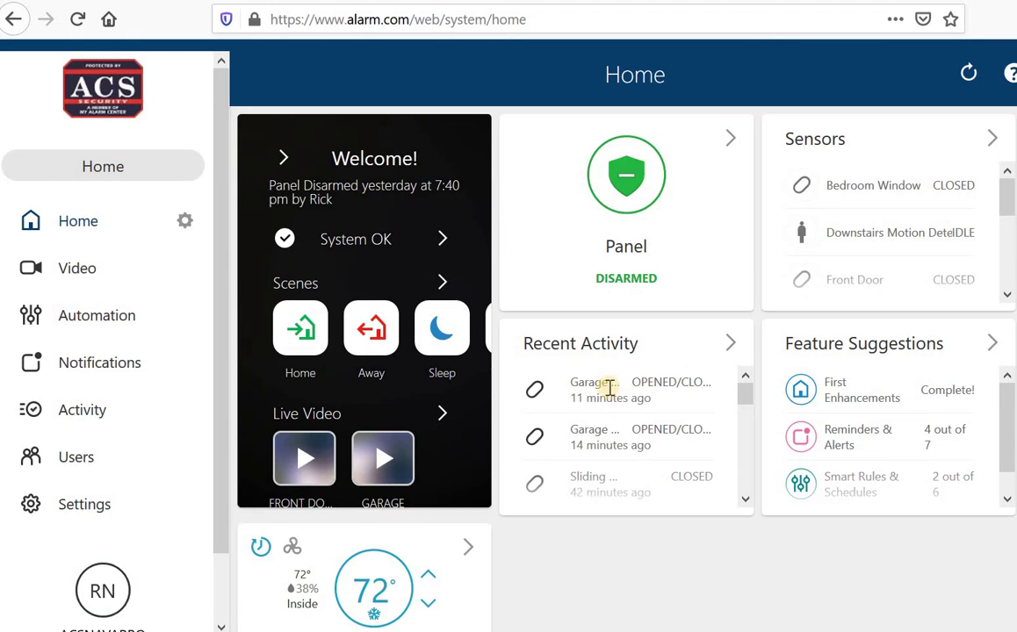
# Step: Scroll through the Home dashboard to review the panel, sensors and recent activity
pyautogui.scroll(-2, 486, 299)
pyautogui.scroll(2, 486, 299)
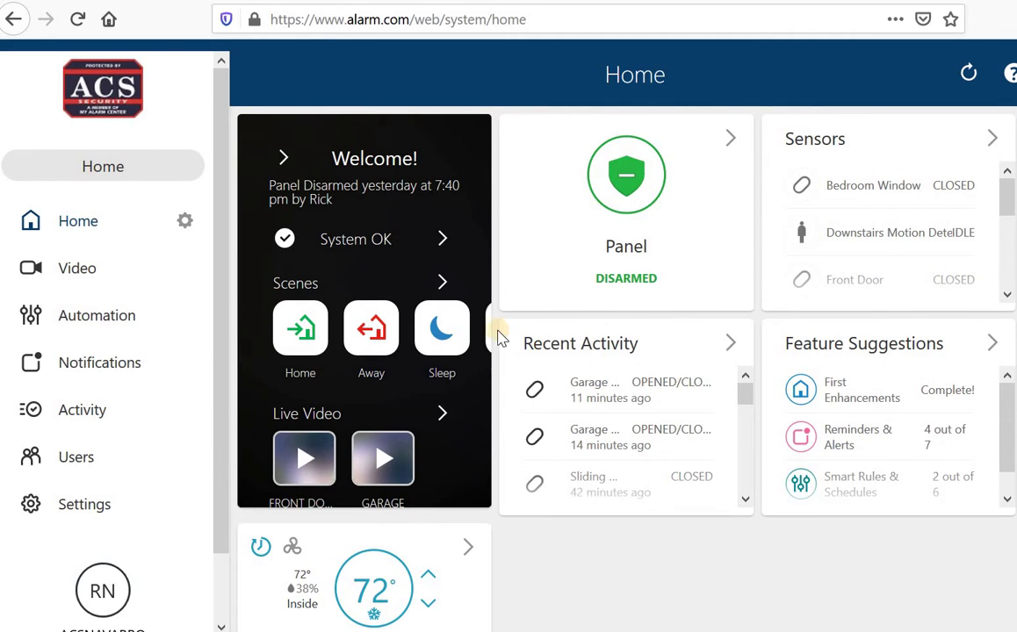
pyautogui.scroll(-2, 419, 451)
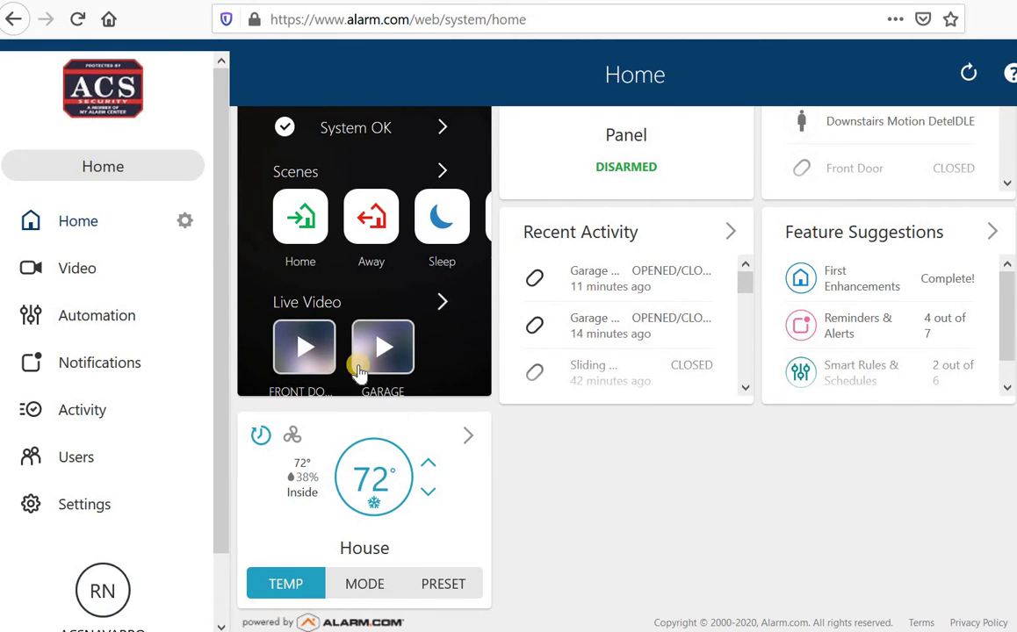
pyautogui.scroll(2, 581, 422)
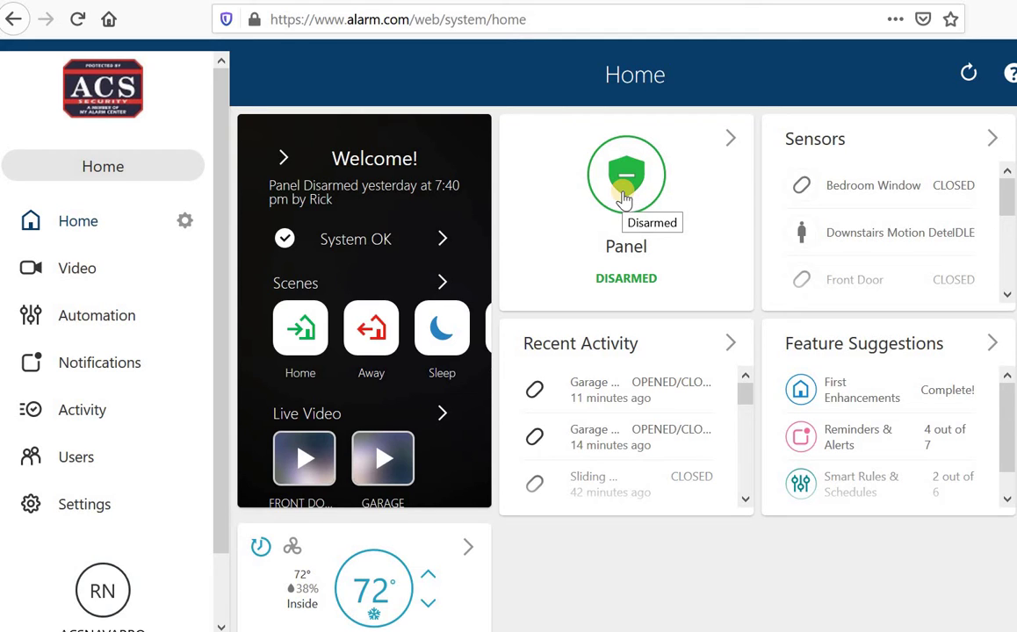
# Step: Arm the system in Stay mode, then disarm it from the panel card
pyautogui.click(623, 194)
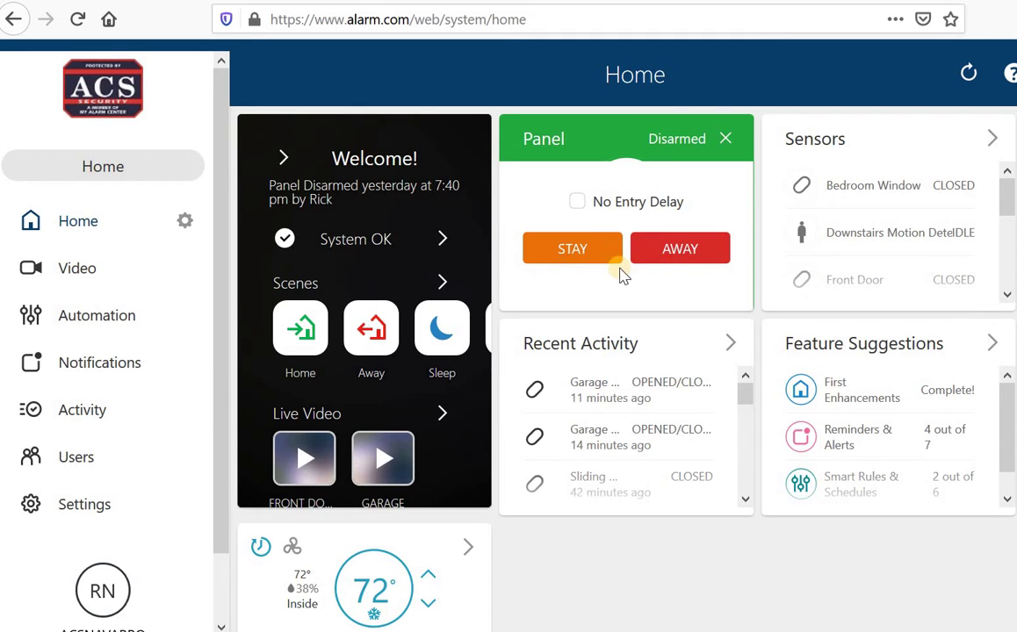
pyautogui.click(567, 253)
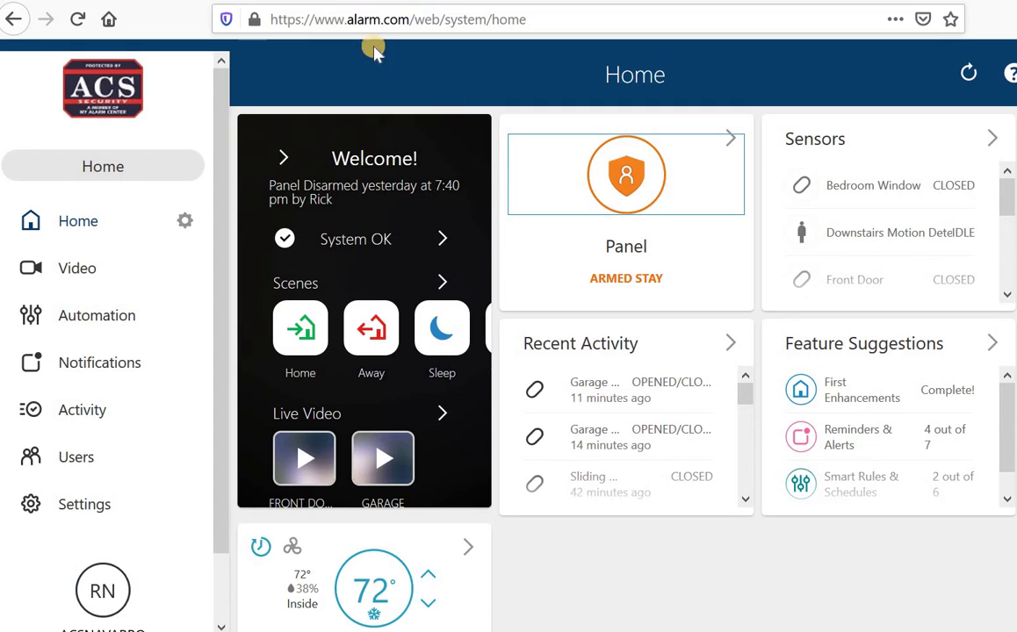
pyautogui.click(634, 195)
pyautogui.click(626, 276)
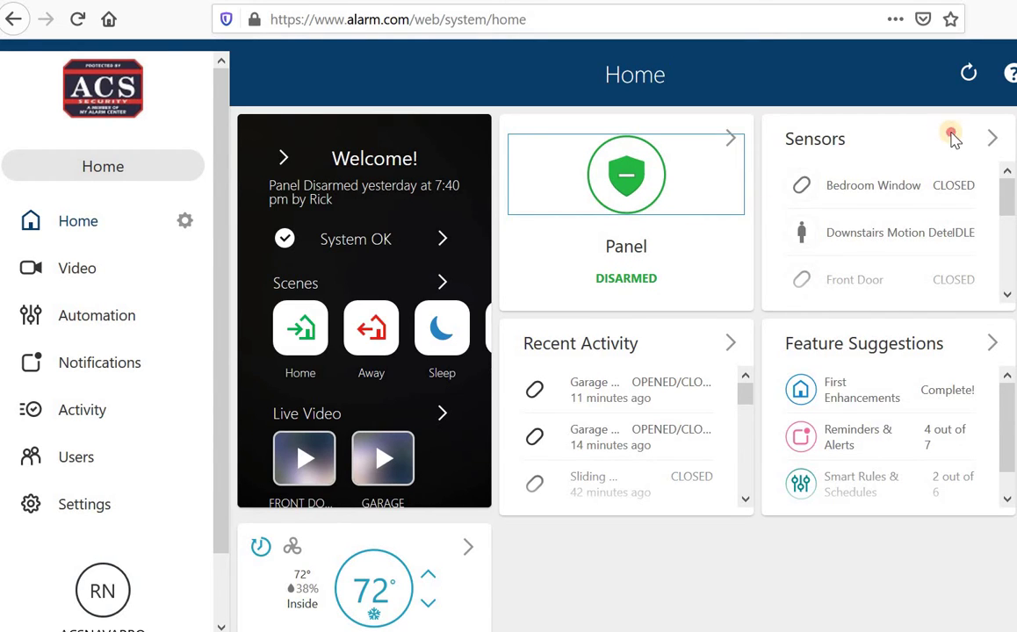
pyautogui.click(995, 139)
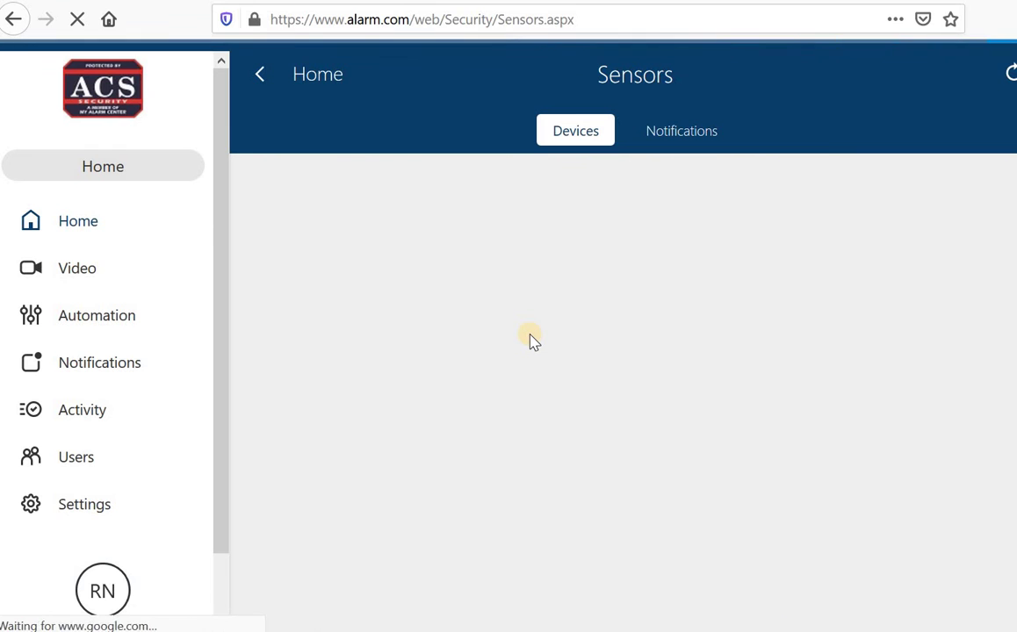
pyautogui.scroll(-3, 572, 368)
pyautogui.scroll(3, 590, 375)
pyautogui.scroll(-3, 462, 538)
pyautogui.scroll(3, 238, 295)
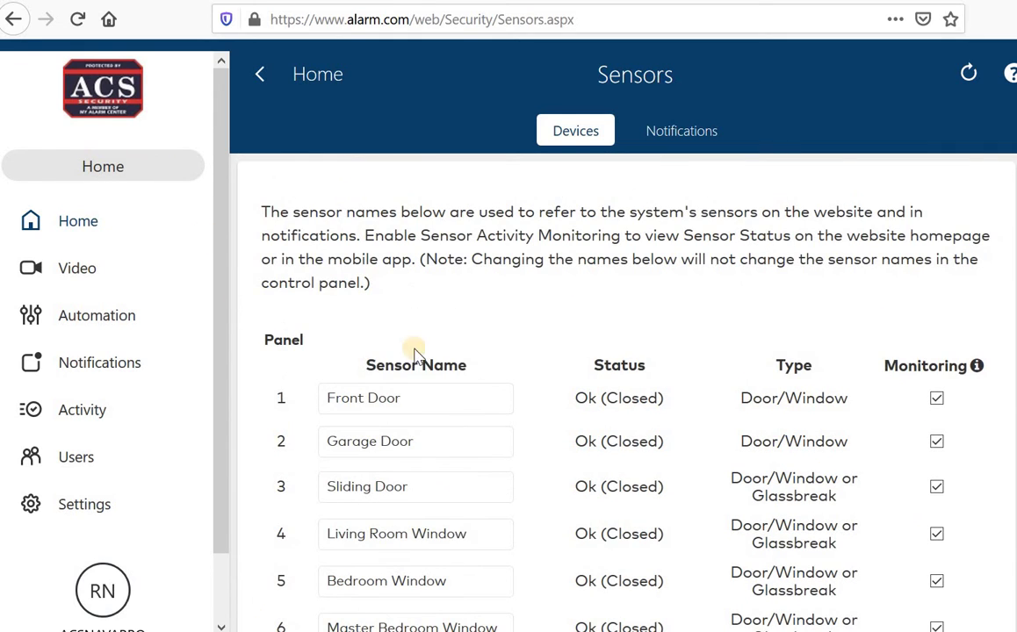
pyautogui.scroll(-3, 474, 376)
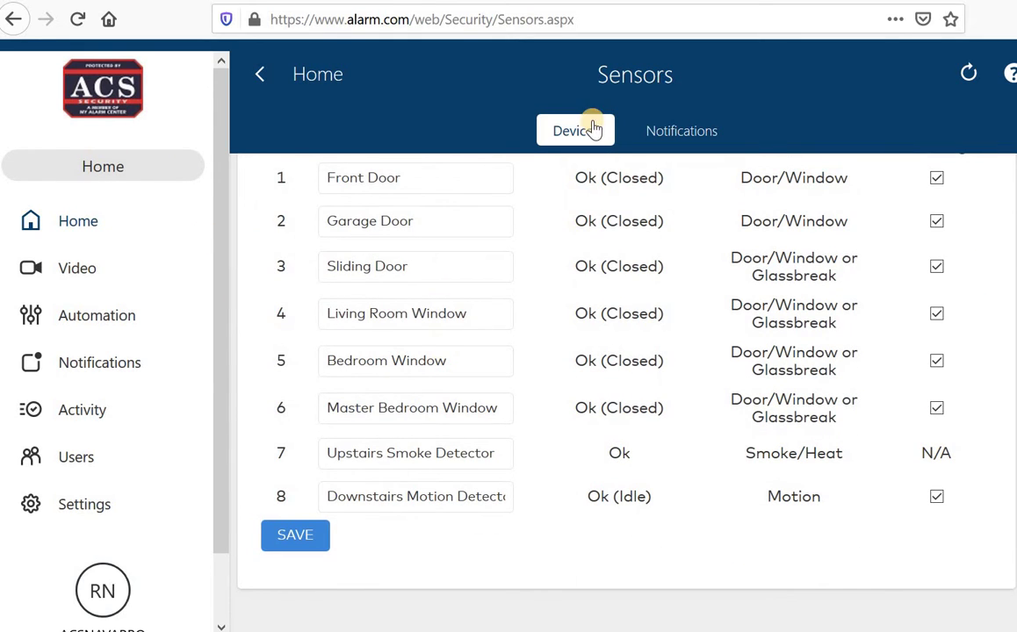
pyautogui.click(263, 76)
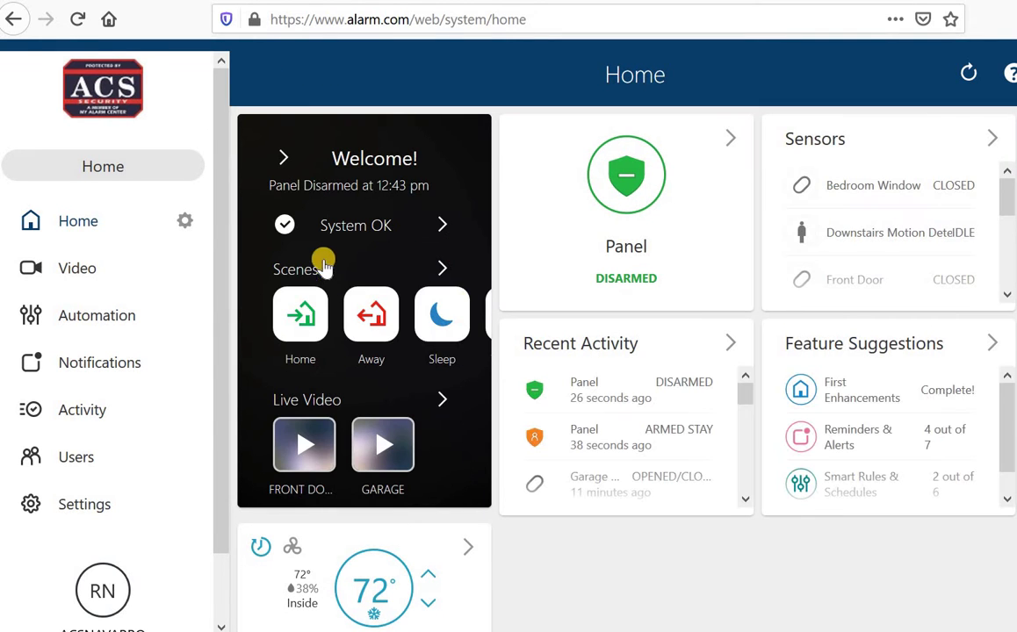
# Step: Go to Notifications in the left sidebar
pyautogui.moveTo(478, 272)
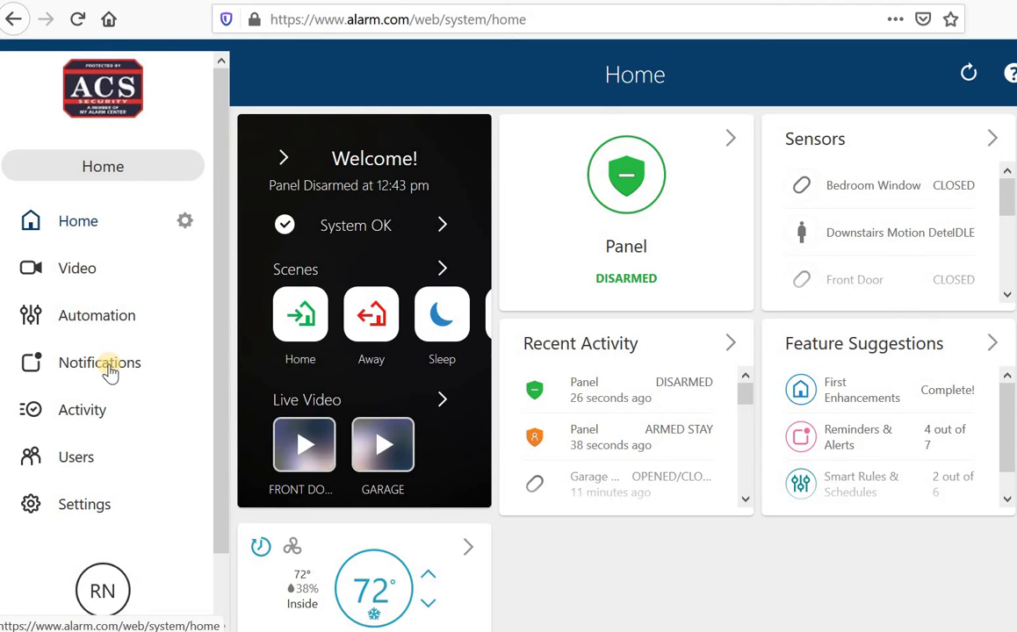
# Step: Pause the Alarm Events notification, then switch it back on
pyautogui.click(109, 372)
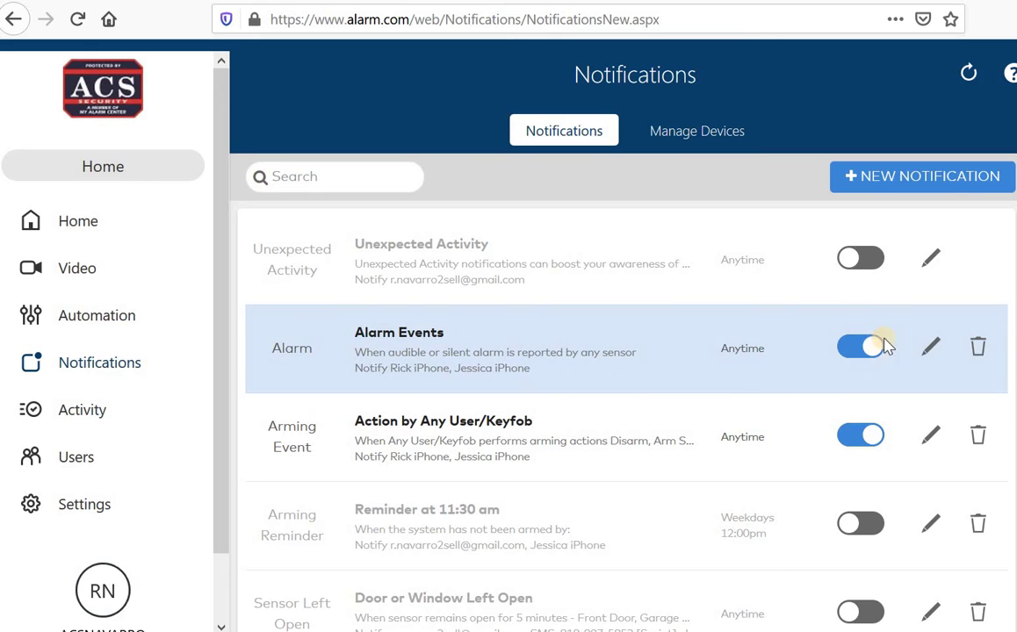
pyautogui.click(869, 345)
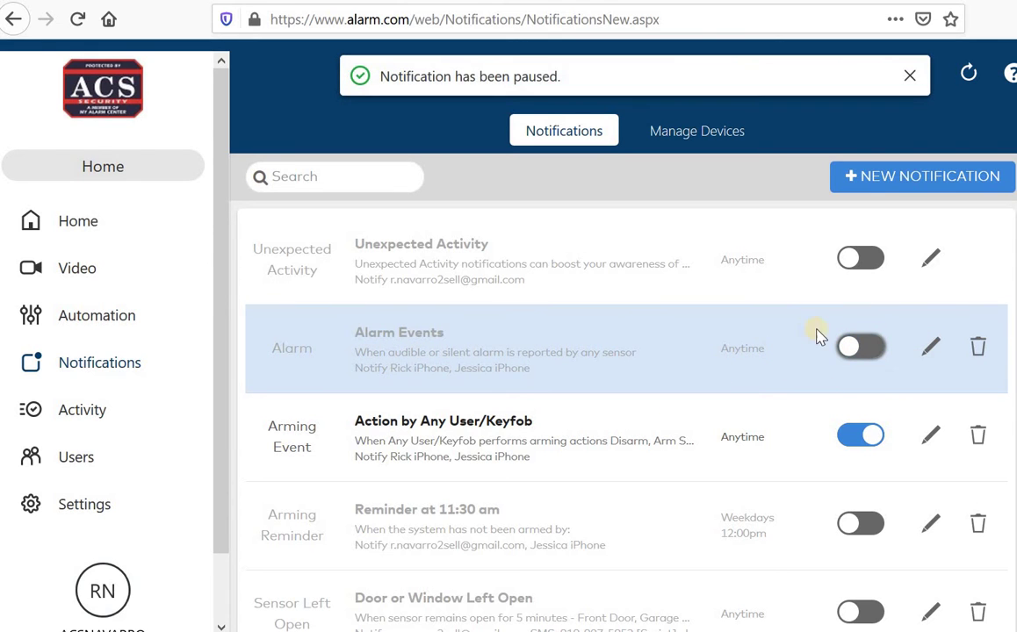
pyautogui.click(855, 347)
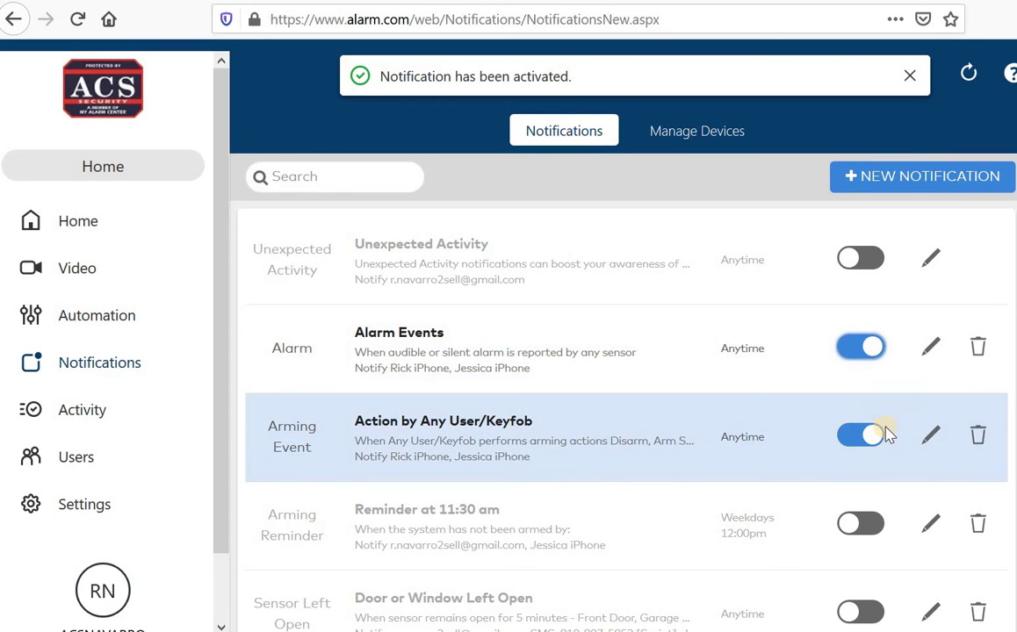
pyautogui.click(850, 442)
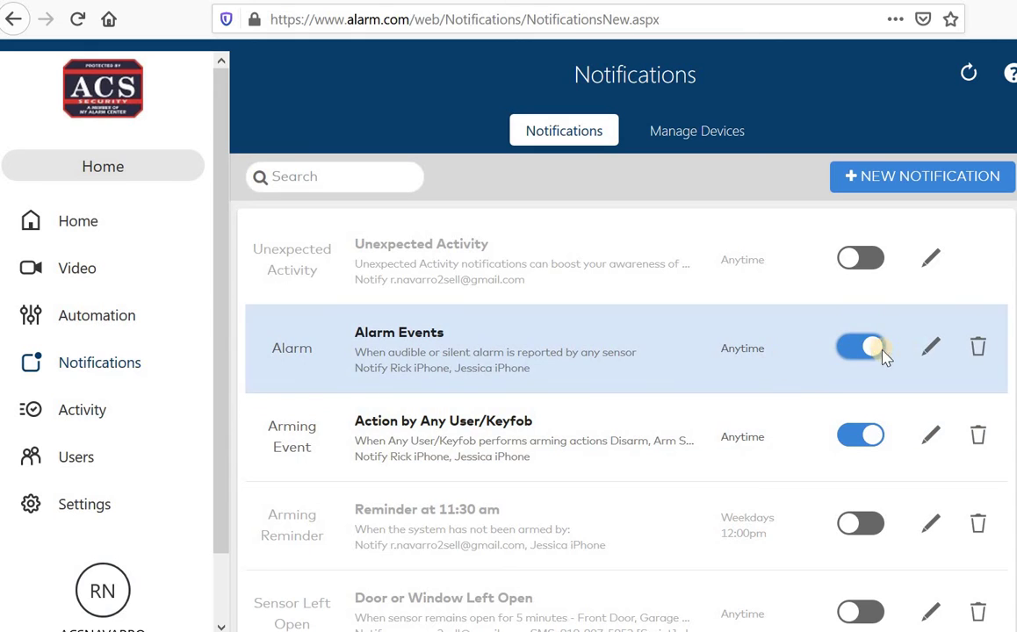
# Step: Edit the Alarm Events notification and remove the first iPhone from its recipients
pyautogui.click(931, 354)
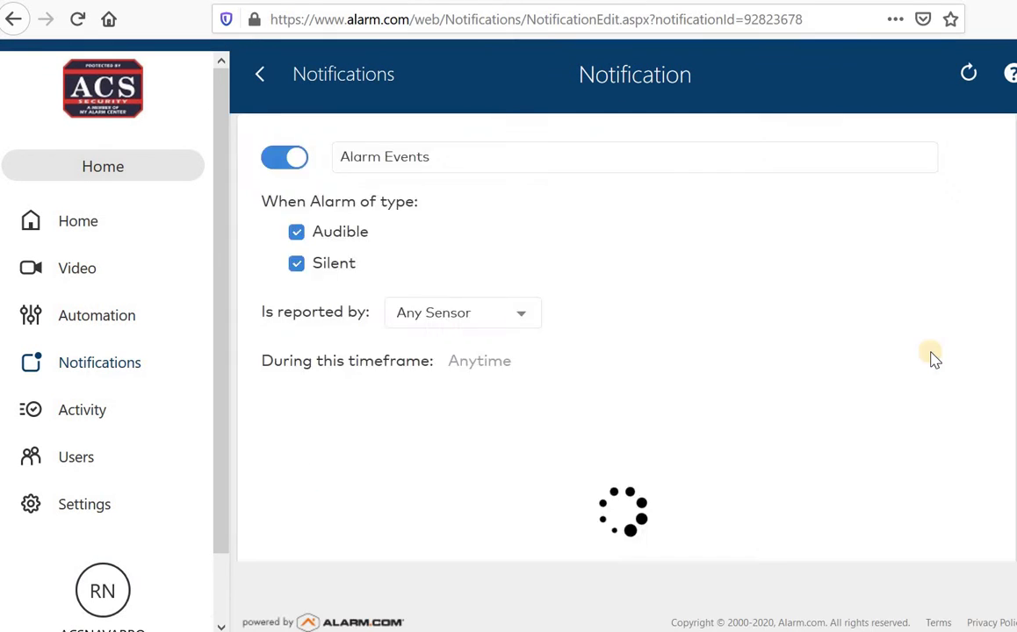
pyautogui.scroll(-3, 930, 355)
pyautogui.scroll(3, 426, 285)
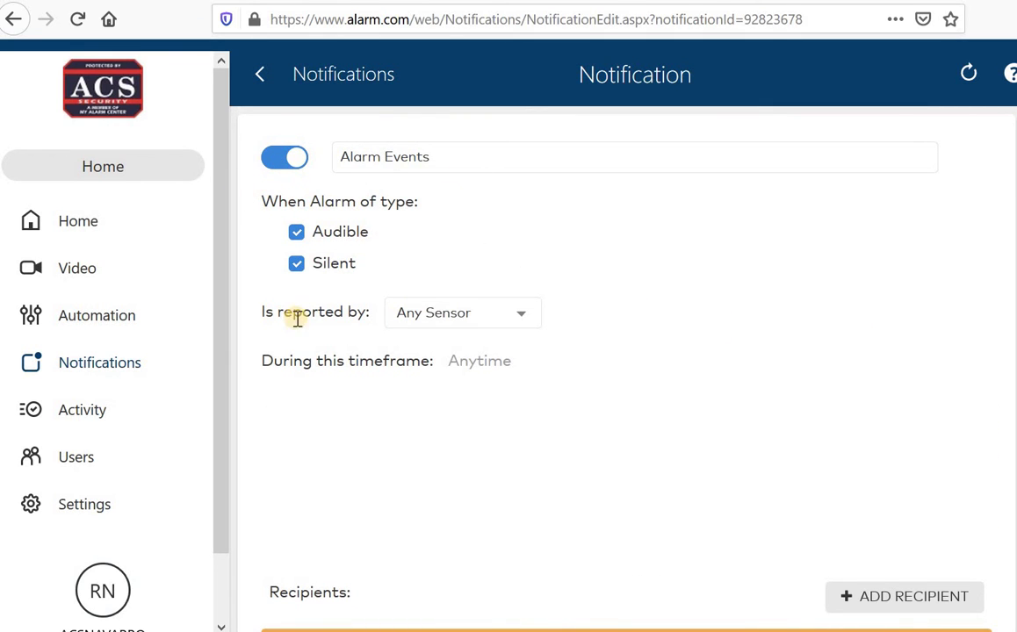
pyautogui.scroll(-5, 421, 316)
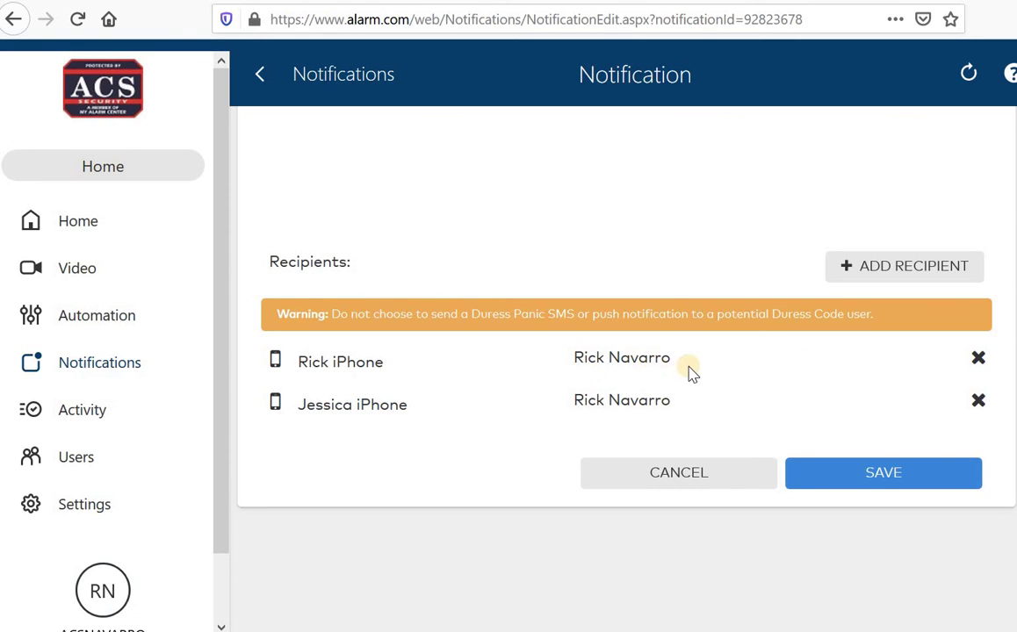
pyautogui.click(978, 361)
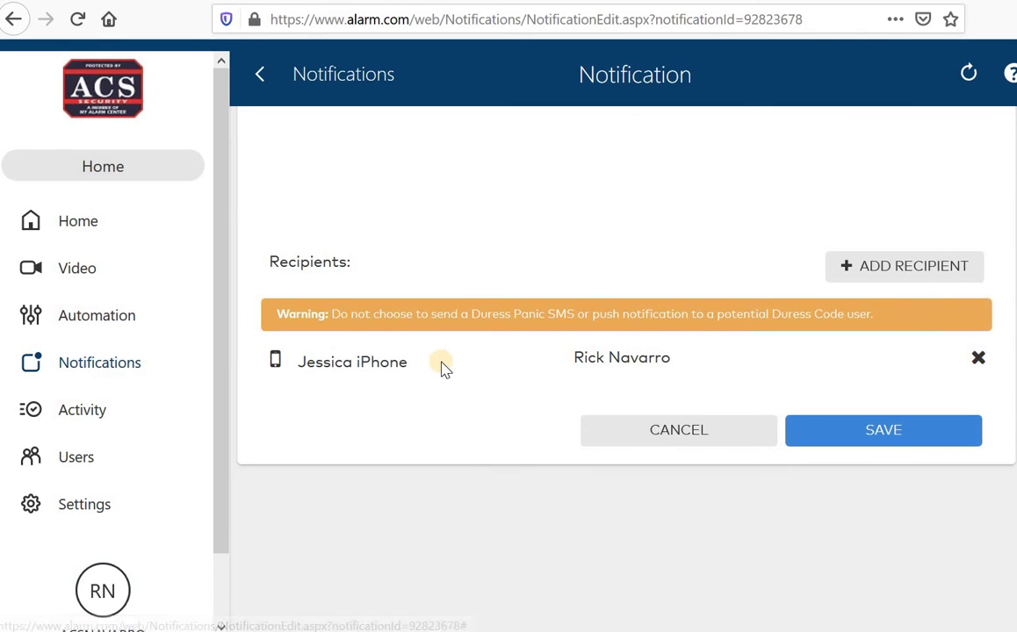
# Step: Add the SMS number from the Address Book as an Alarm Events recipient
pyautogui.click(850, 268)
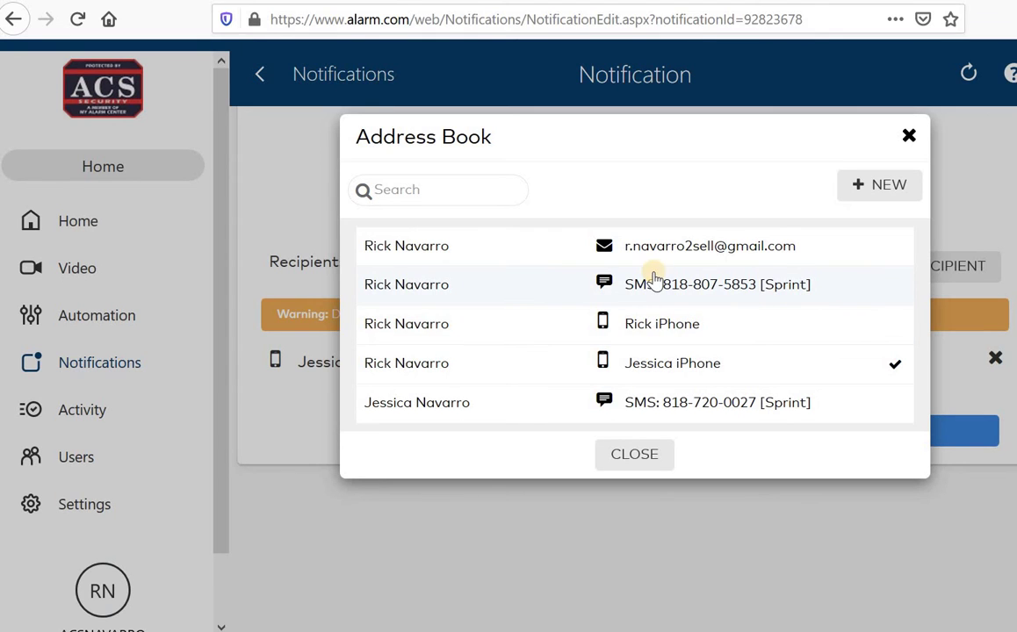
pyautogui.click(854, 290)
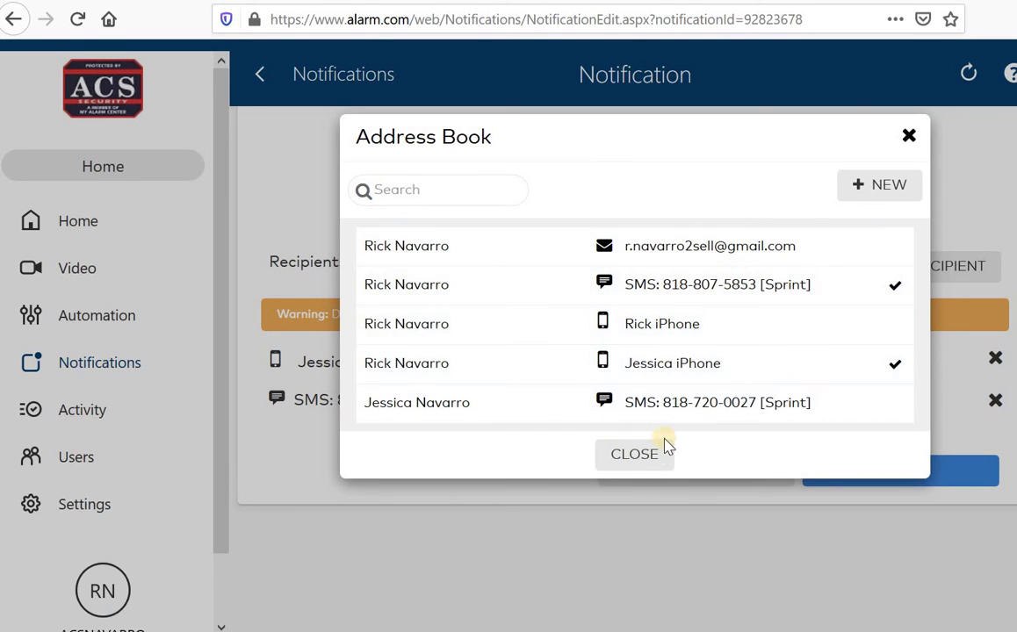
pyautogui.click(648, 466)
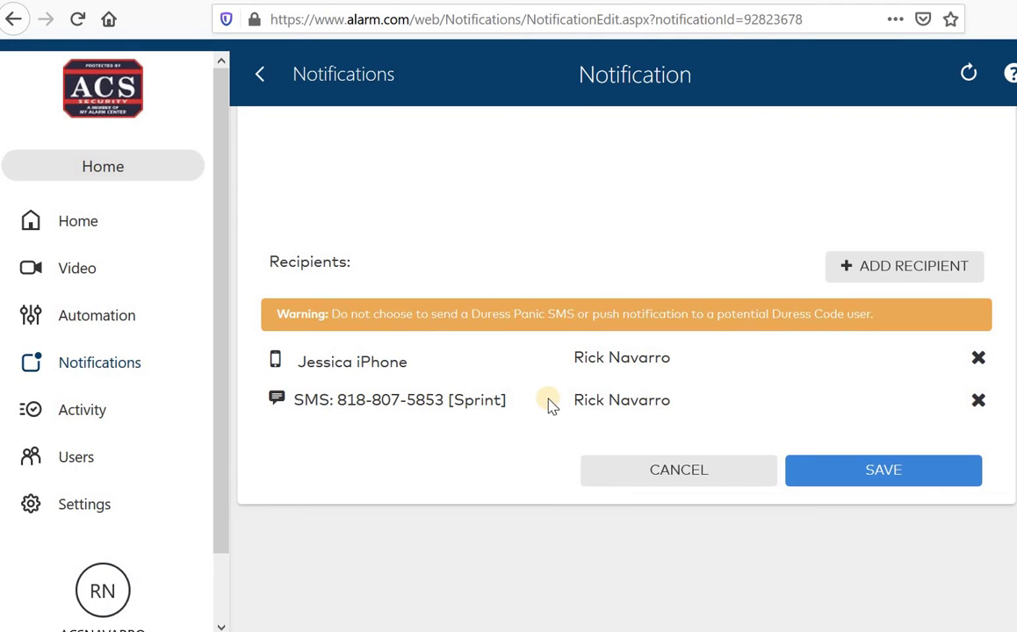
# Step: Save the Alarm Events notification with its phone and SMS recipients
pyautogui.click(902, 476)
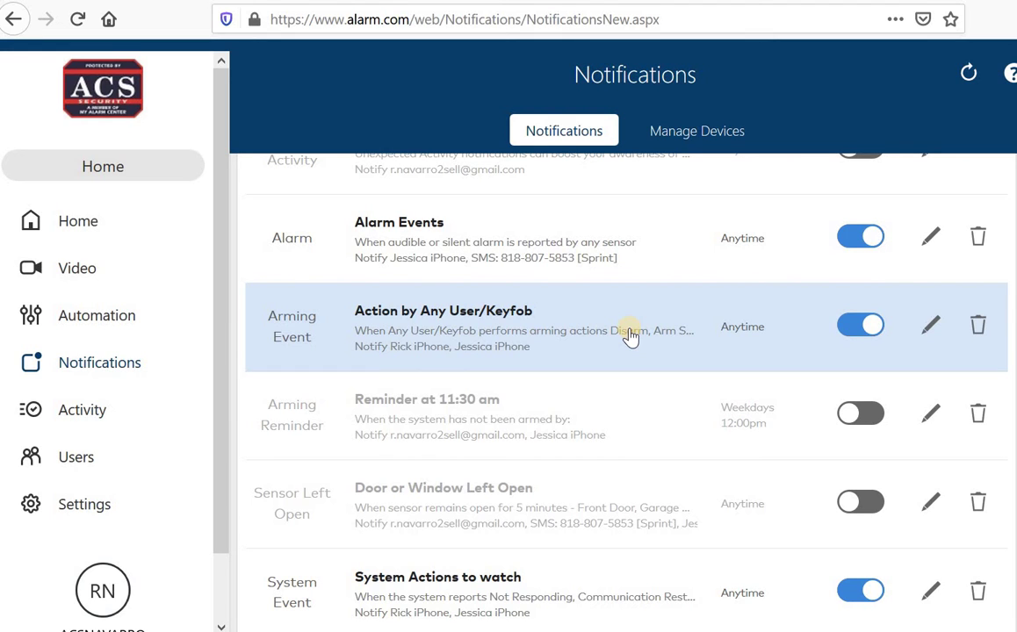
pyautogui.click(928, 329)
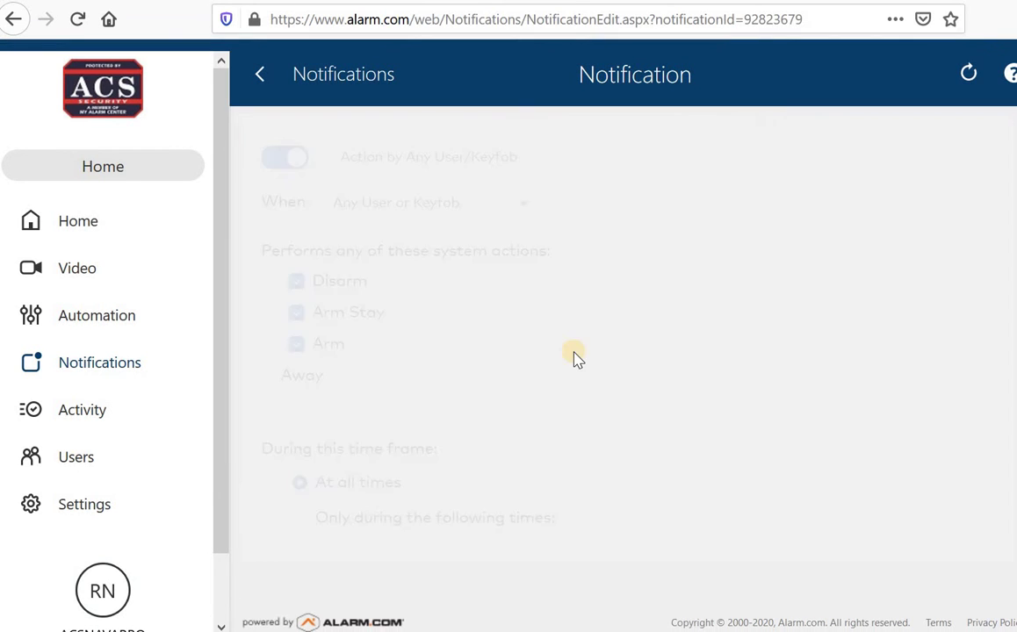
pyautogui.scroll(-3, 488, 344)
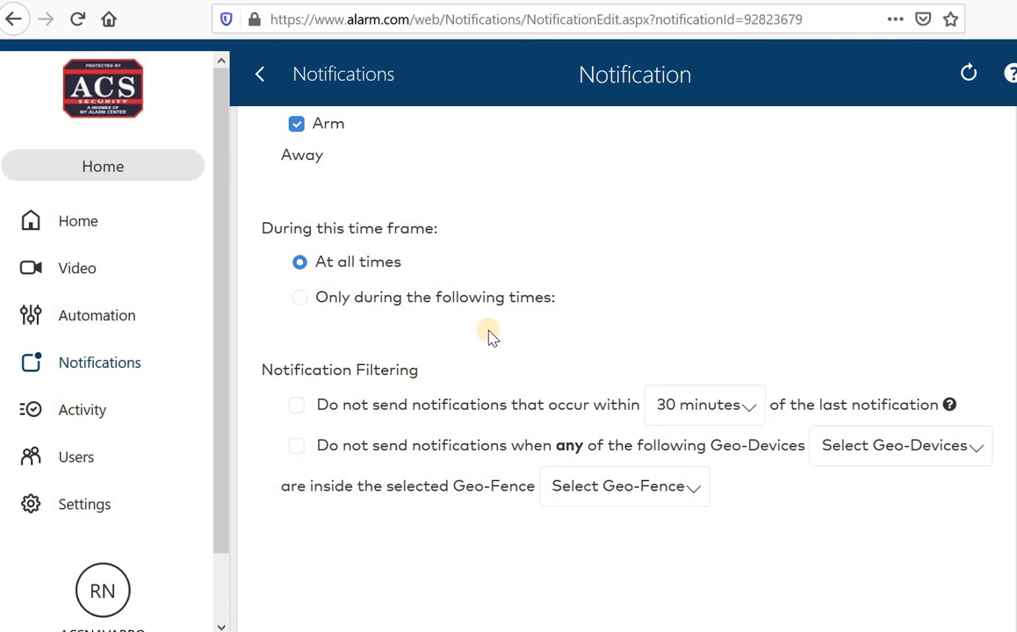
pyautogui.scroll(3, 566, 329)
pyautogui.scroll(-2, 445, 341)
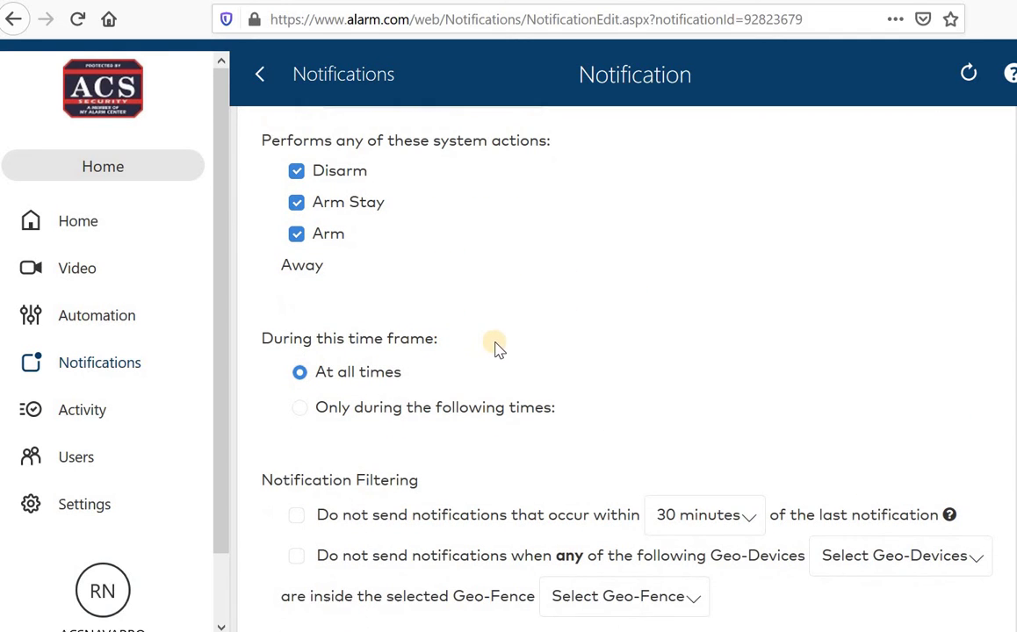
pyautogui.click(302, 409)
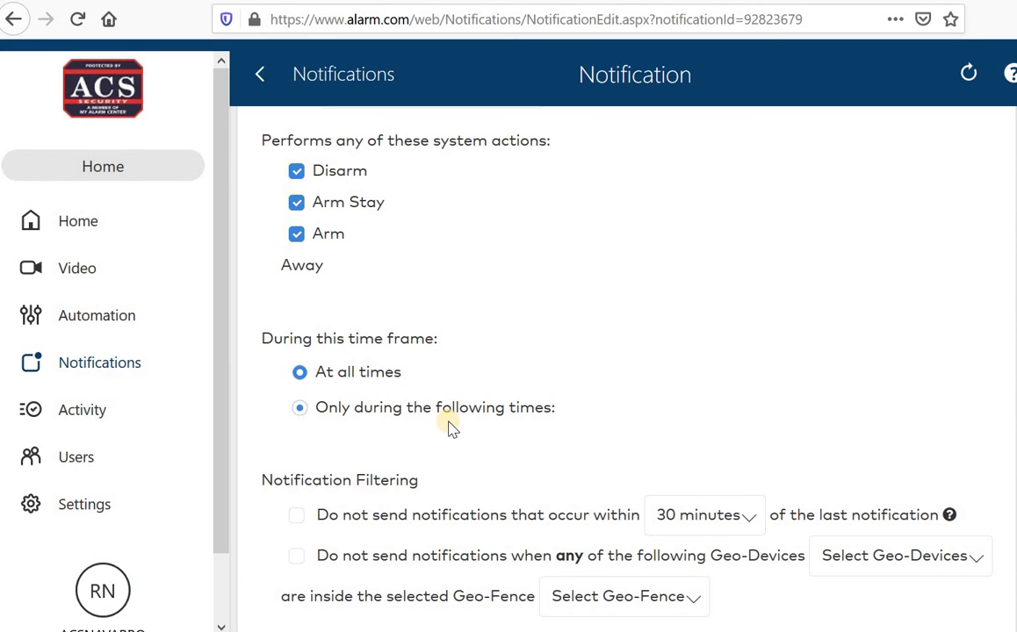
pyautogui.click(300, 412)
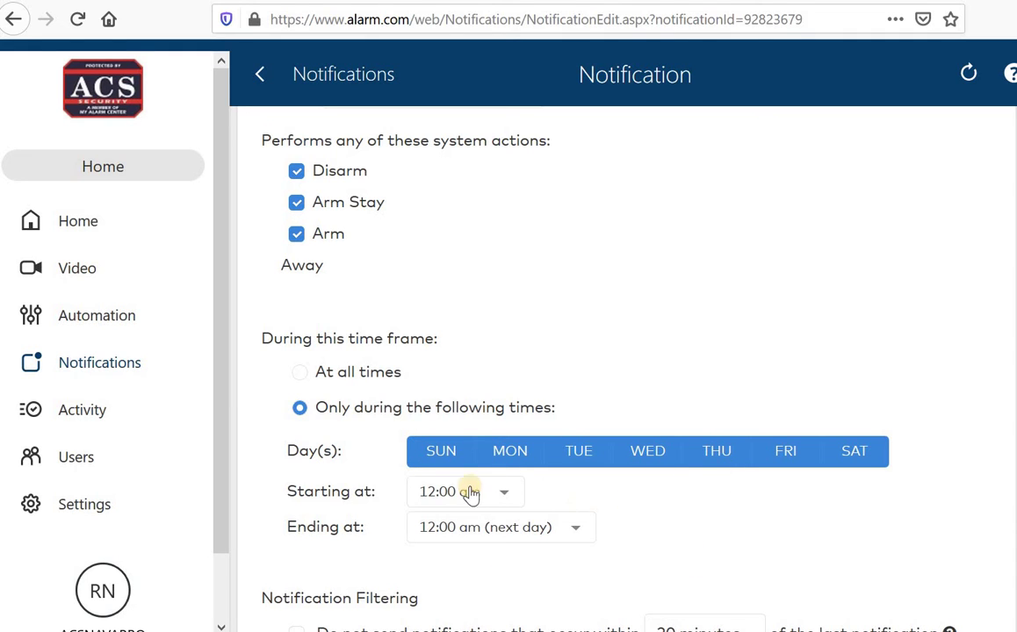
pyautogui.click(297, 373)
pyautogui.scroll(-3, 627, 351)
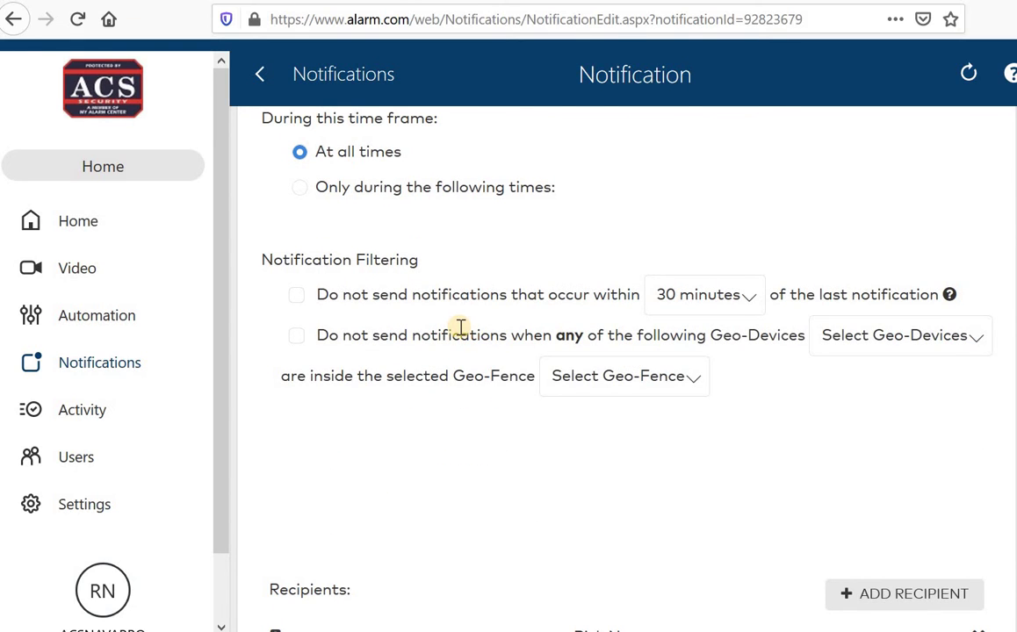
# Step: Save the Action by Any User/Keyfob notification, keeping its schedule and two phone recipients
pyautogui.scroll(-4, 484, 363)
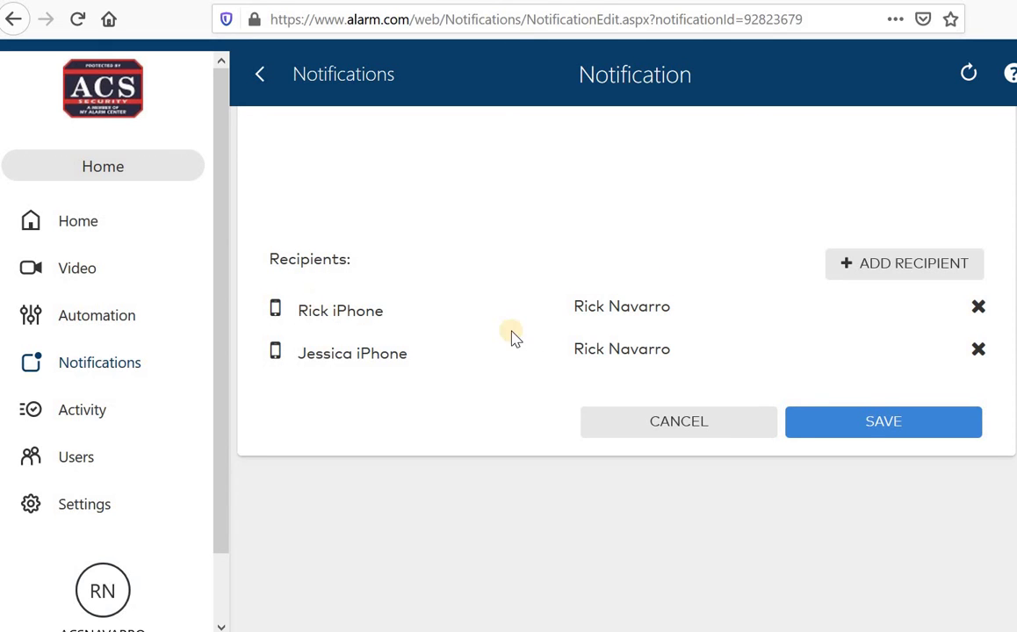
pyautogui.click(871, 439)
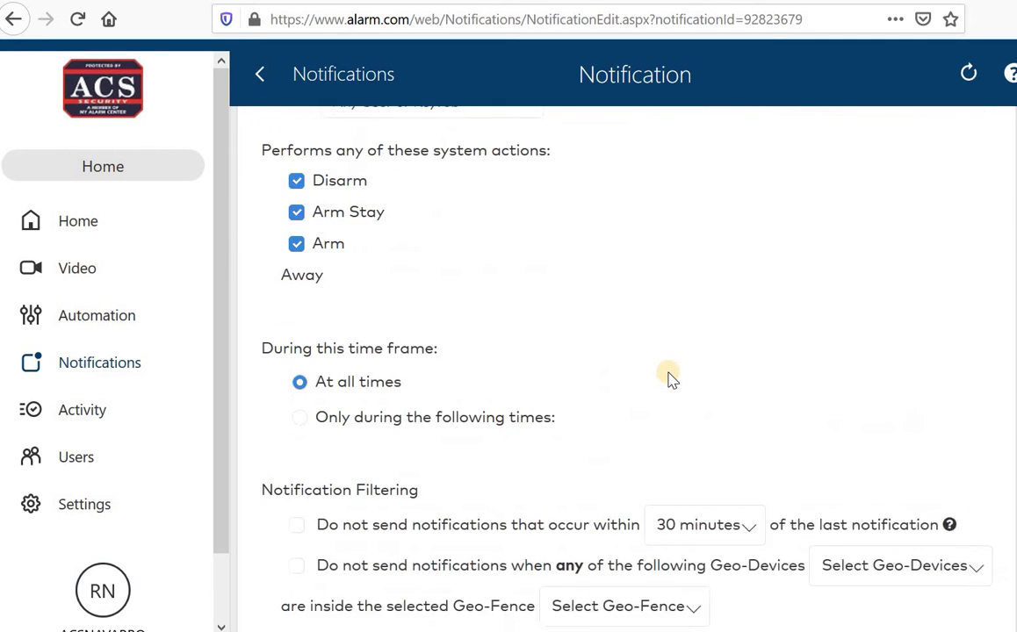
pyautogui.scroll(-10, 667, 378)
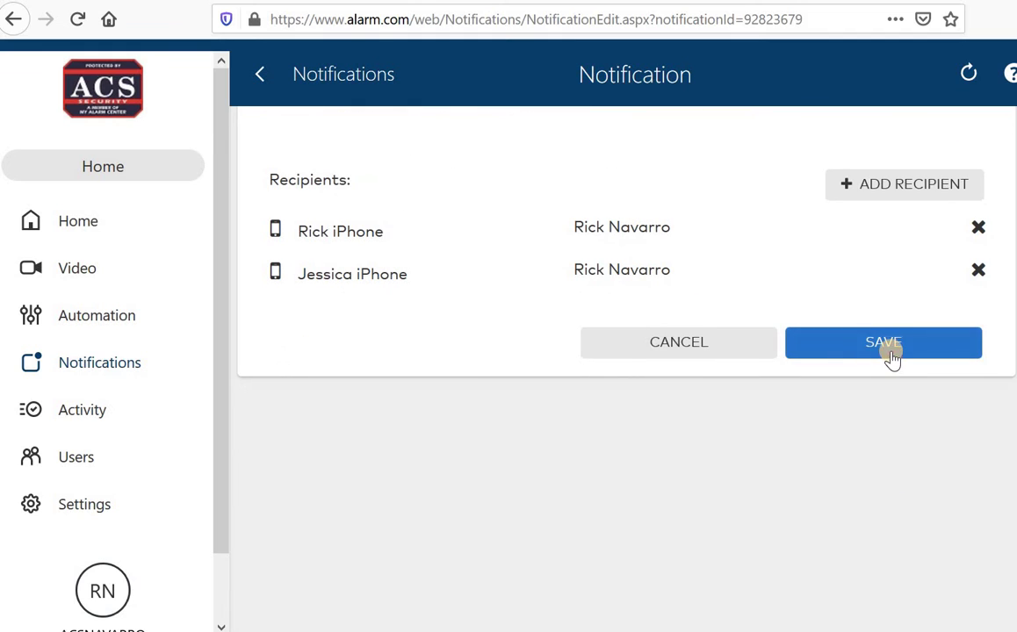
pyautogui.click(891, 351)
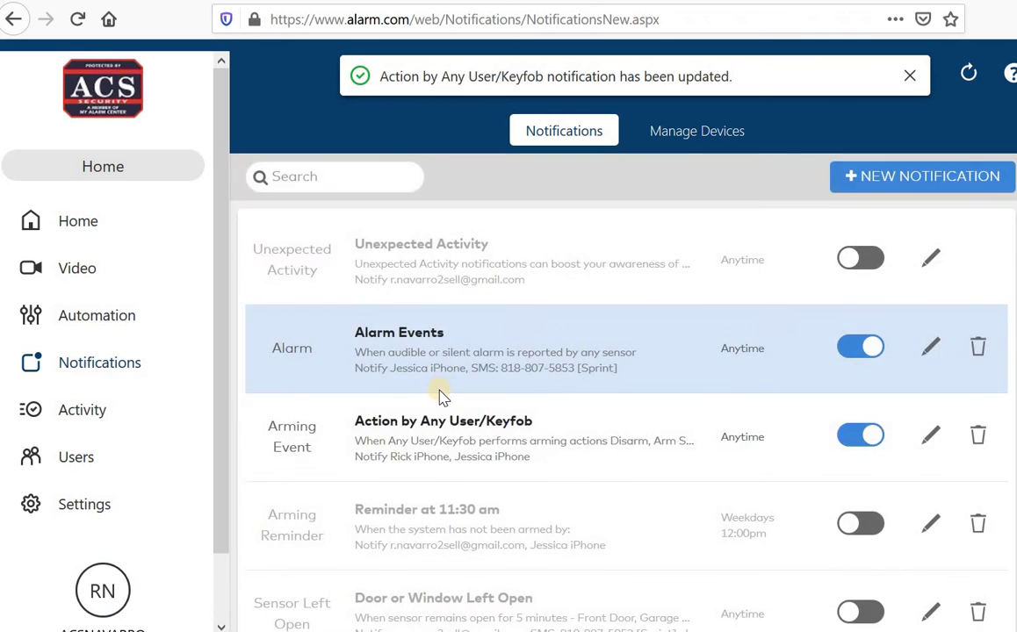
# Step: Change the 'Reminder at 11:30 am' weekday reminder time to 7:00 pm
pyautogui.scroll(-3, 443, 391)
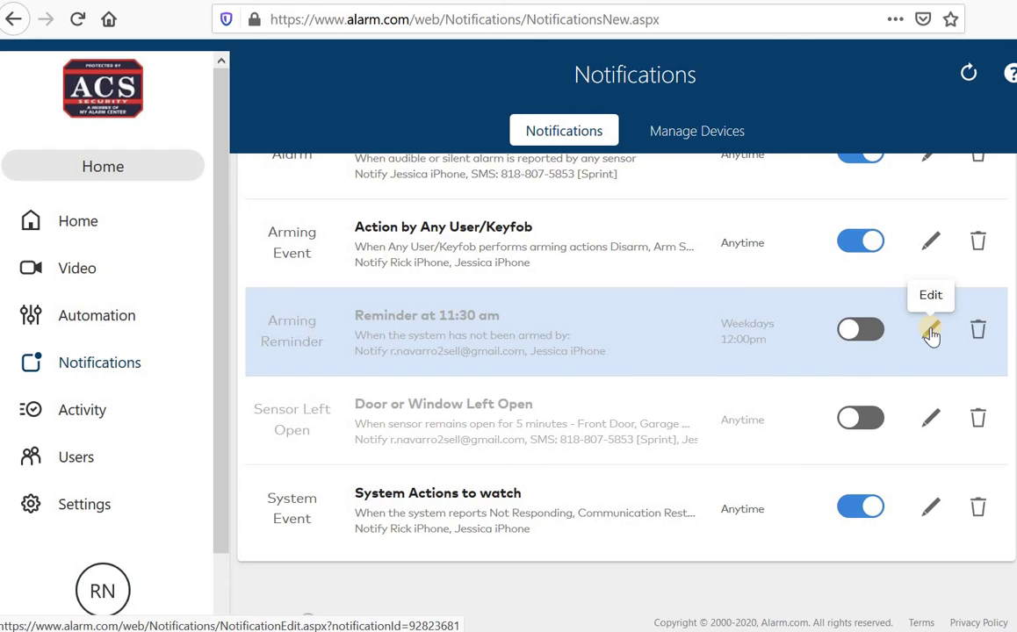
pyautogui.click(930, 331)
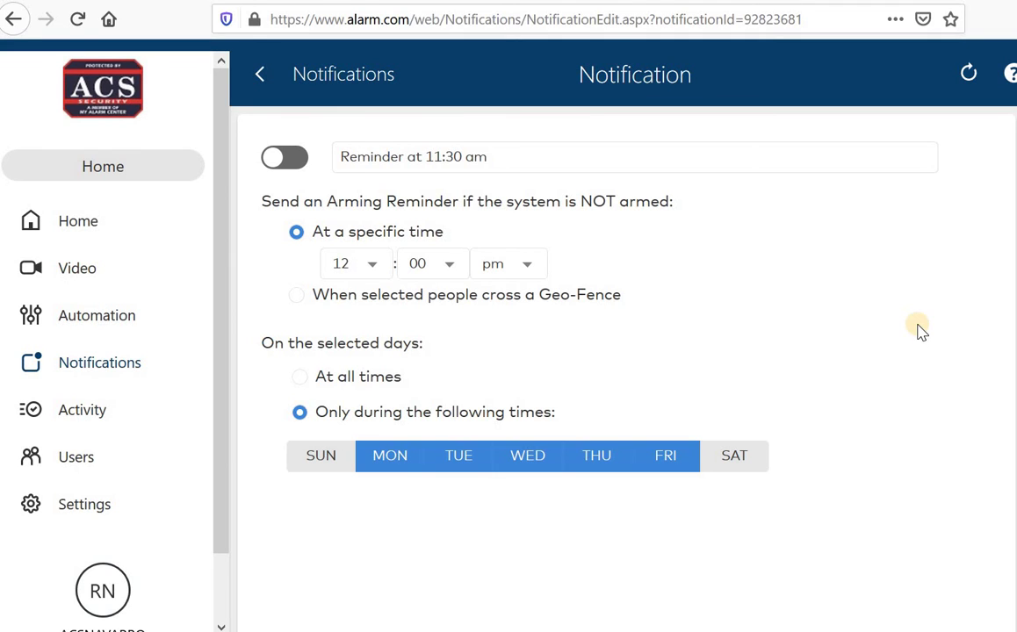
pyautogui.click(370, 265)
pyautogui.click(353, 461)
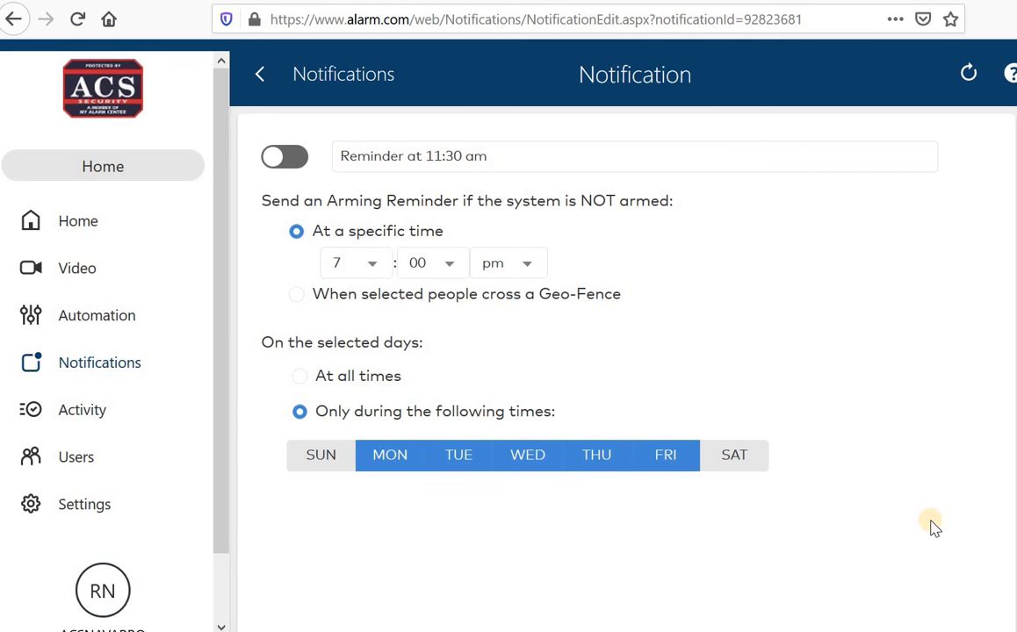
pyautogui.scroll(-3, 930, 525)
pyautogui.scroll(3, 764, 489)
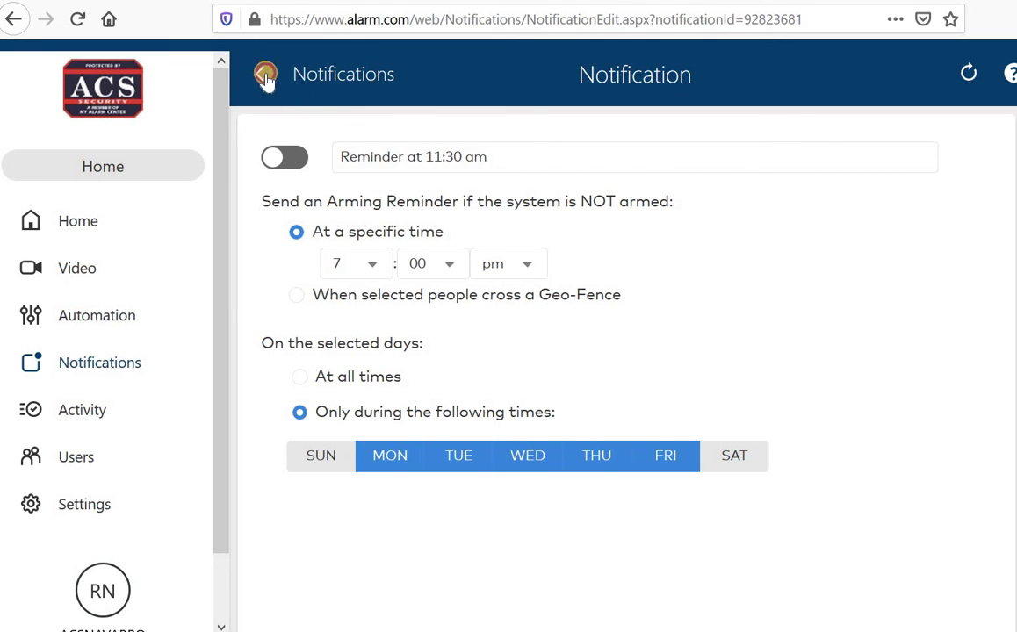
# Step: Return to the Notifications list and open System Actions to watch for editing
pyautogui.click(265, 75)
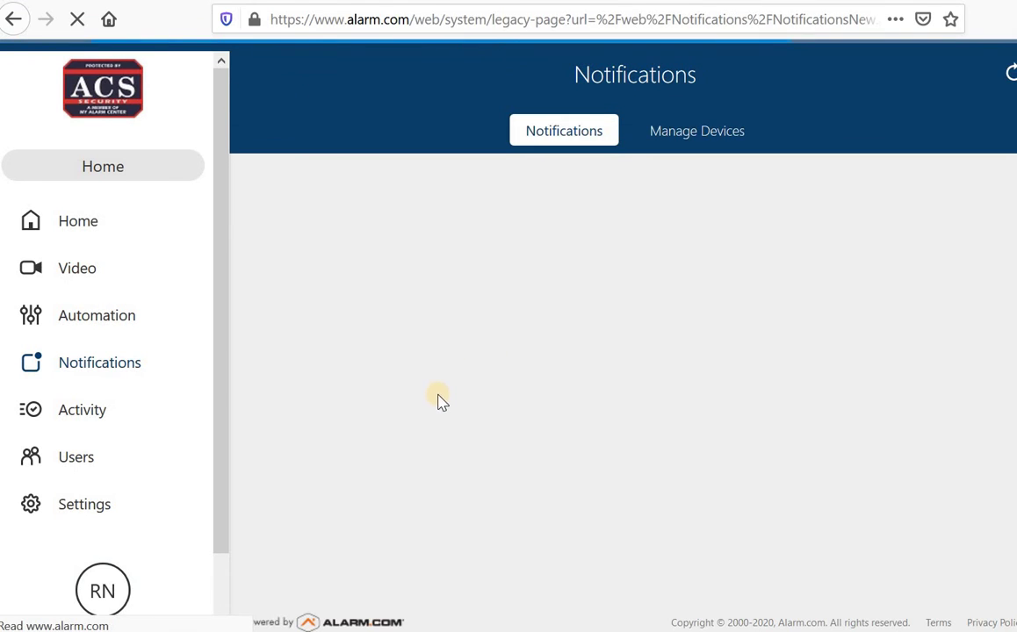
pyautogui.scroll(-3, 447, 403)
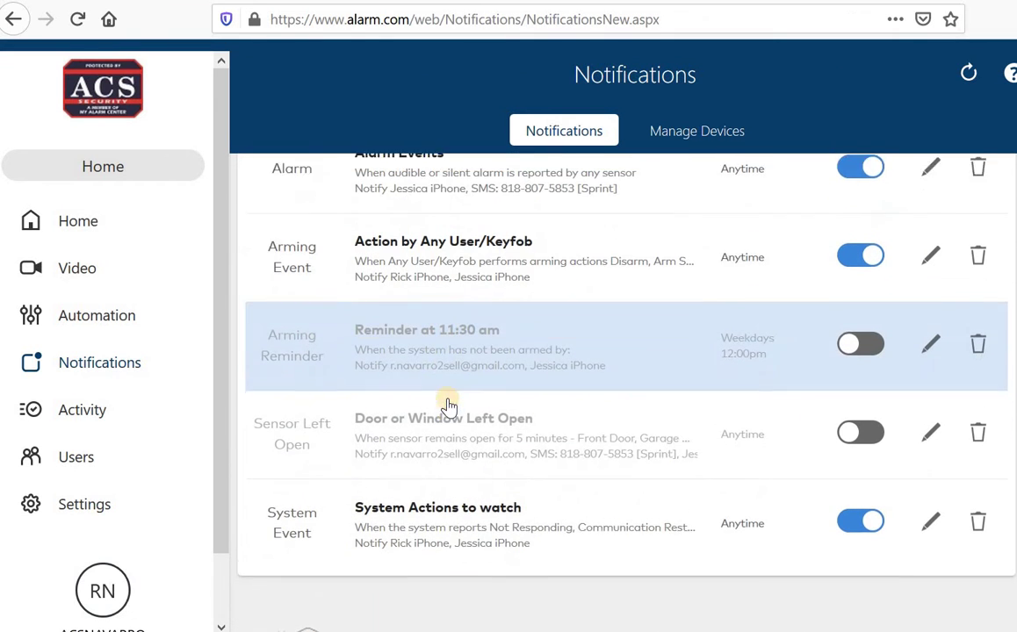
pyautogui.scroll(-1, 447, 405)
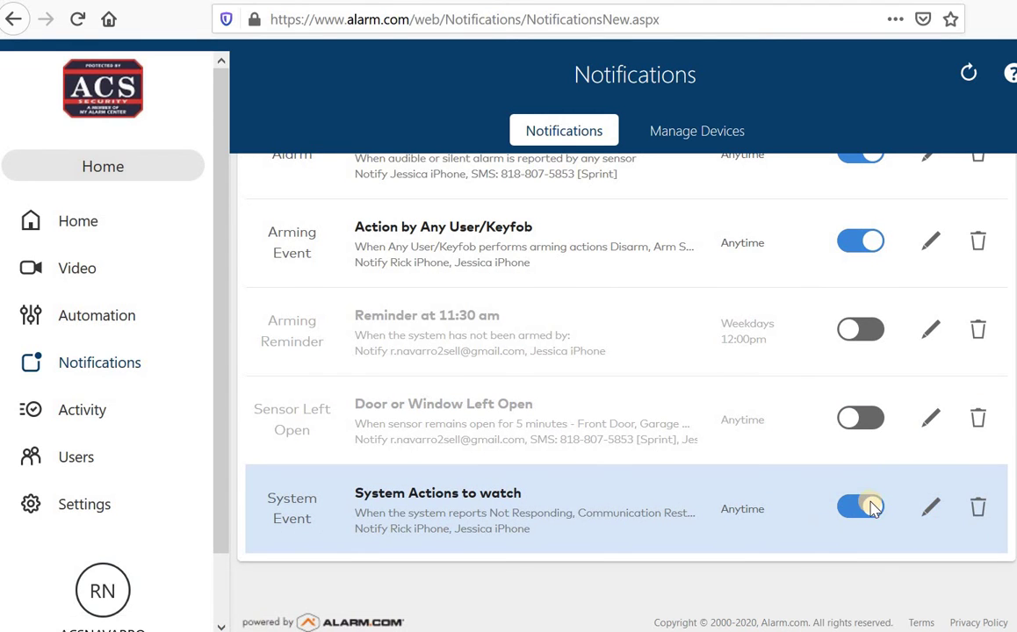
pyautogui.click(929, 513)
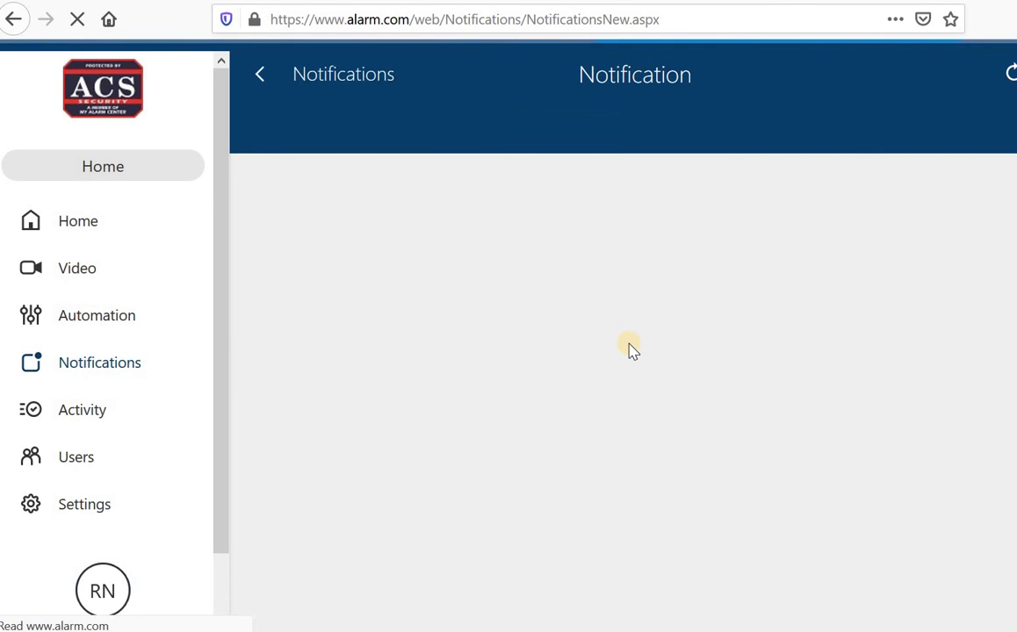
# Step: Replace the first iPhone recipient with the SMS text-message number and save the notification
pyautogui.scroll(-1, 628, 349)
pyautogui.scroll(-5, 630, 347)
pyautogui.scroll(6, 630, 354)
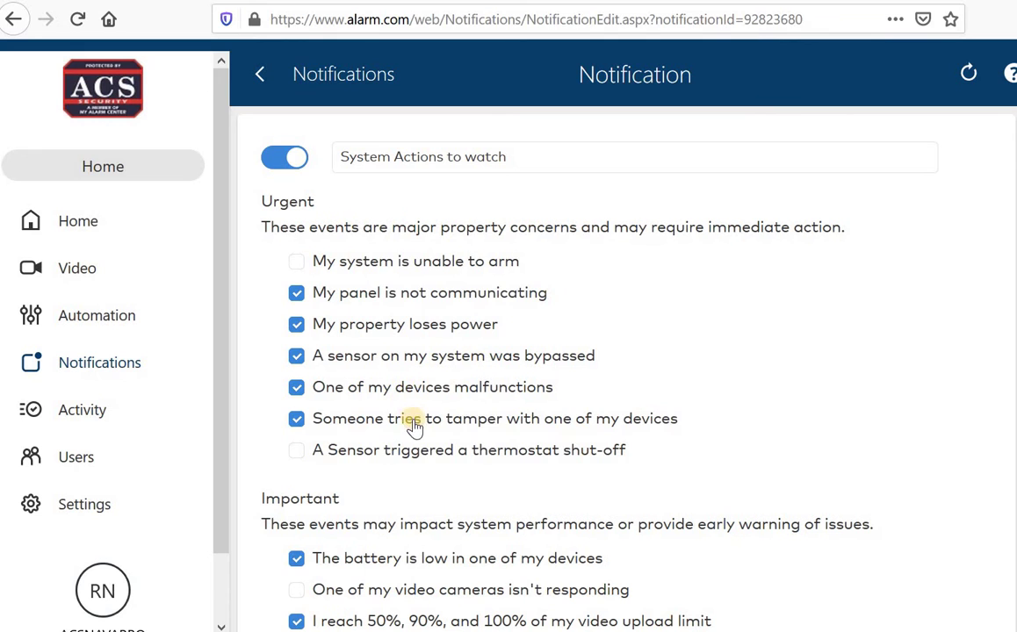
pyautogui.scroll(-2, 386, 421)
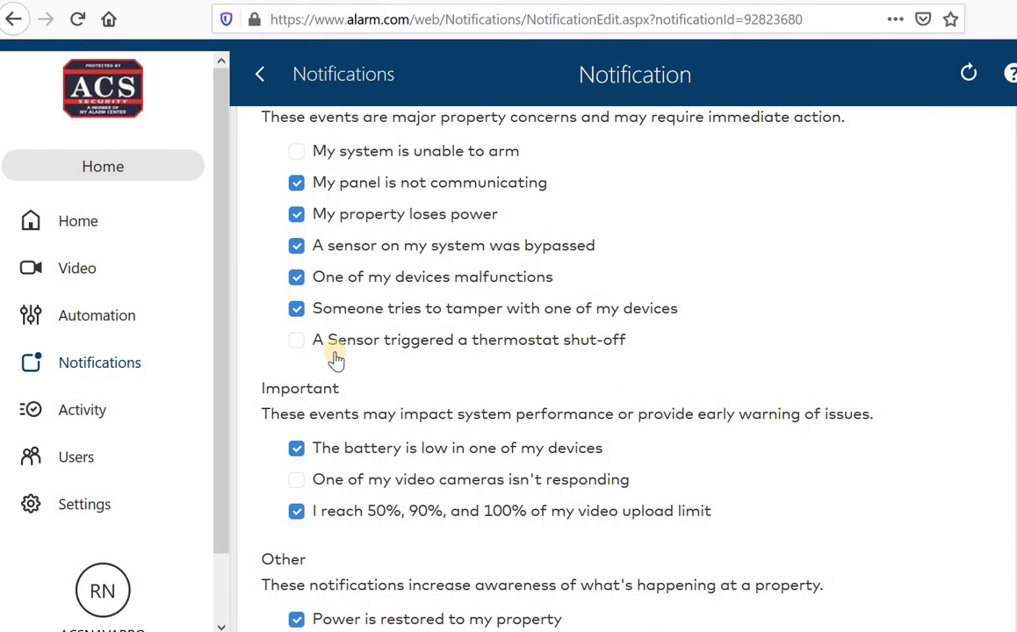
pyautogui.scroll(-6, 606, 438)
pyautogui.scroll(-5, 605, 438)
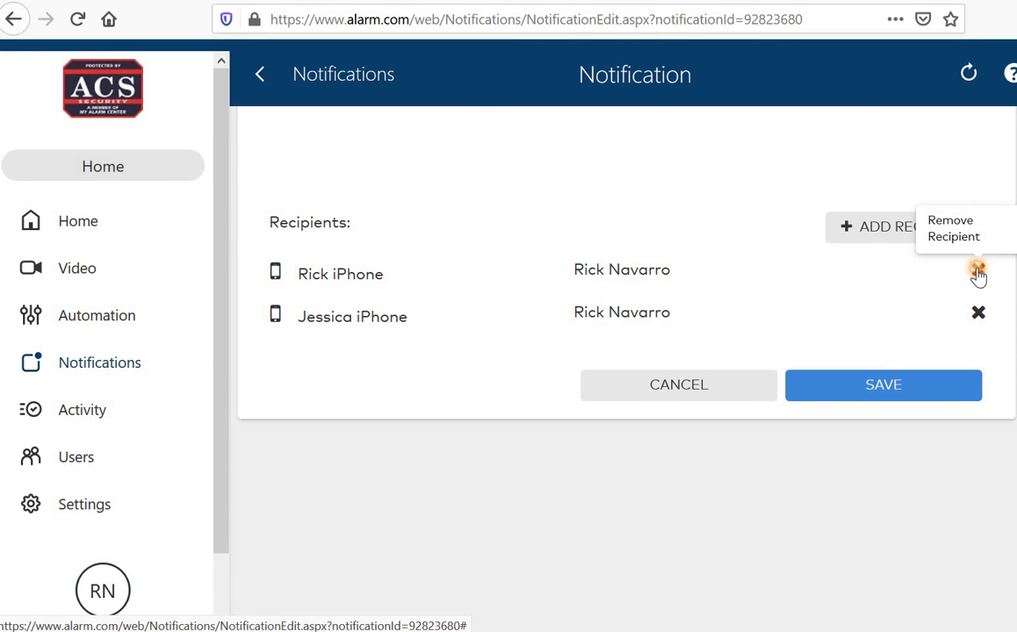
pyautogui.click(977, 270)
pyautogui.click(858, 230)
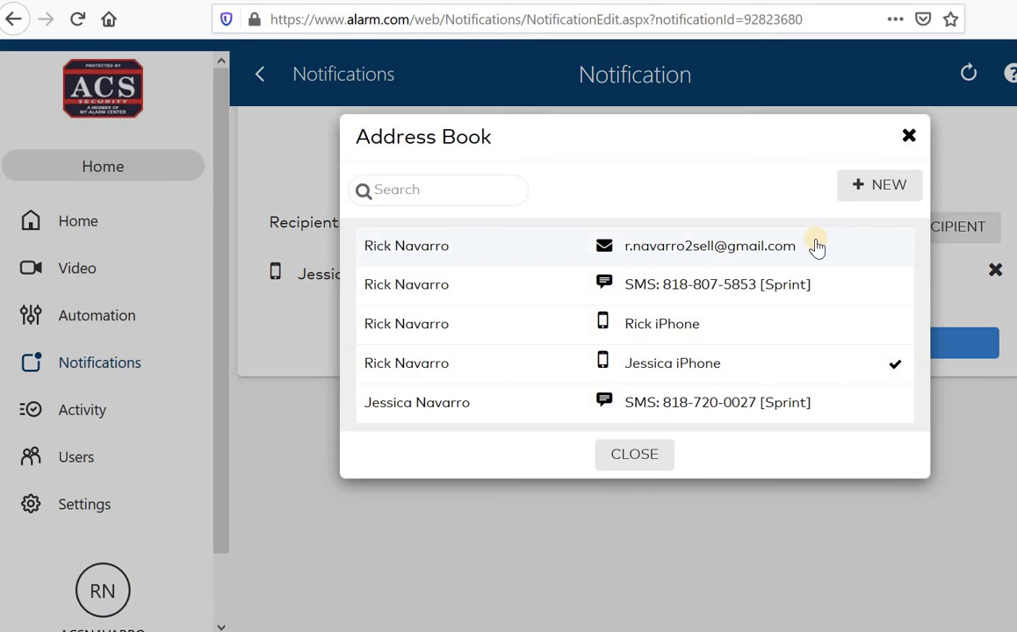
pyautogui.click(650, 295)
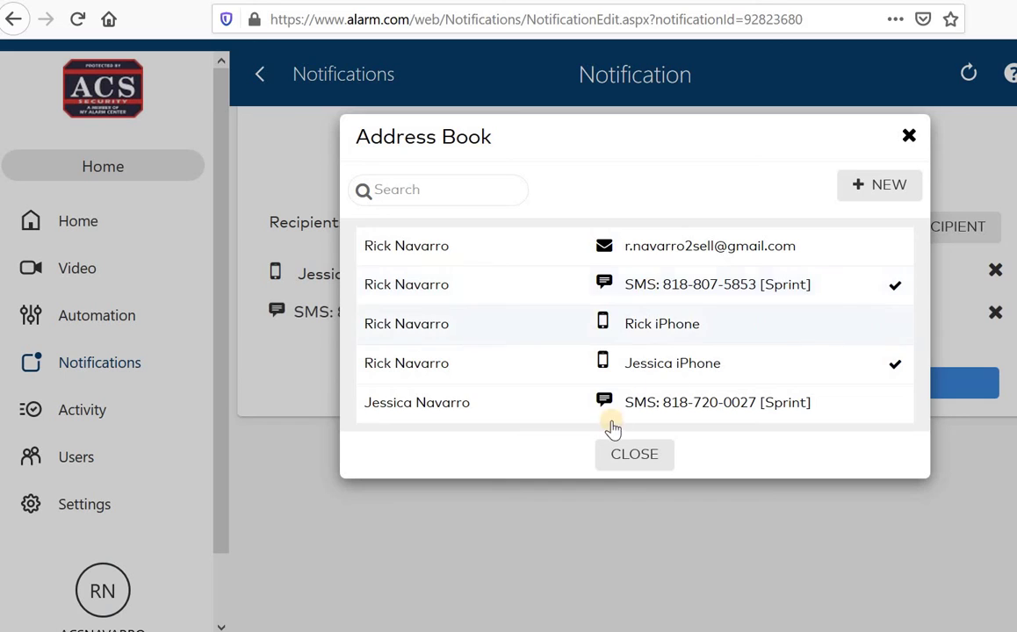
pyautogui.click(636, 464)
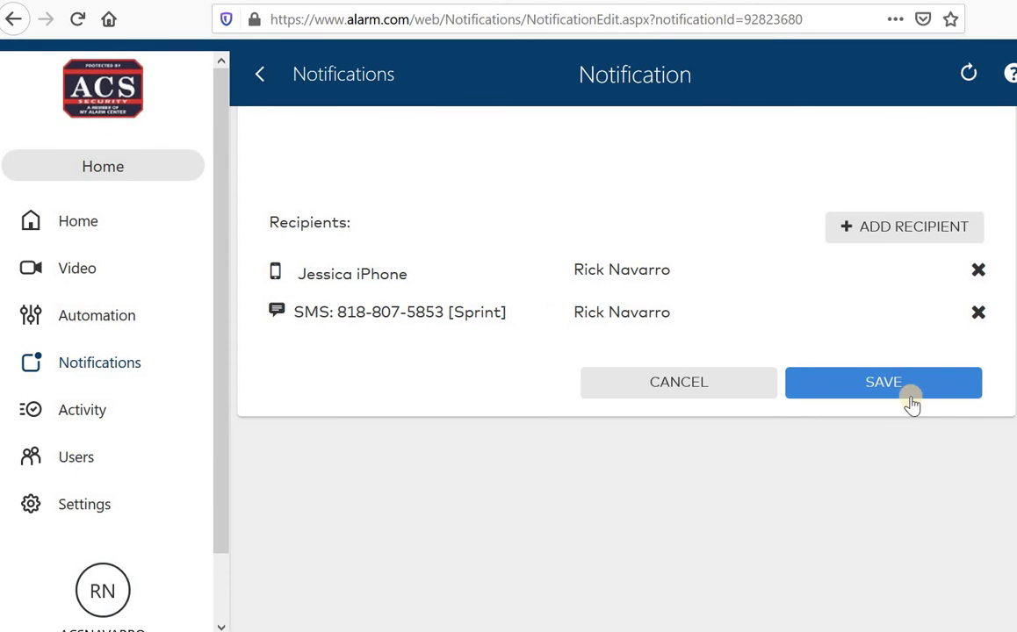
pyautogui.click(876, 379)
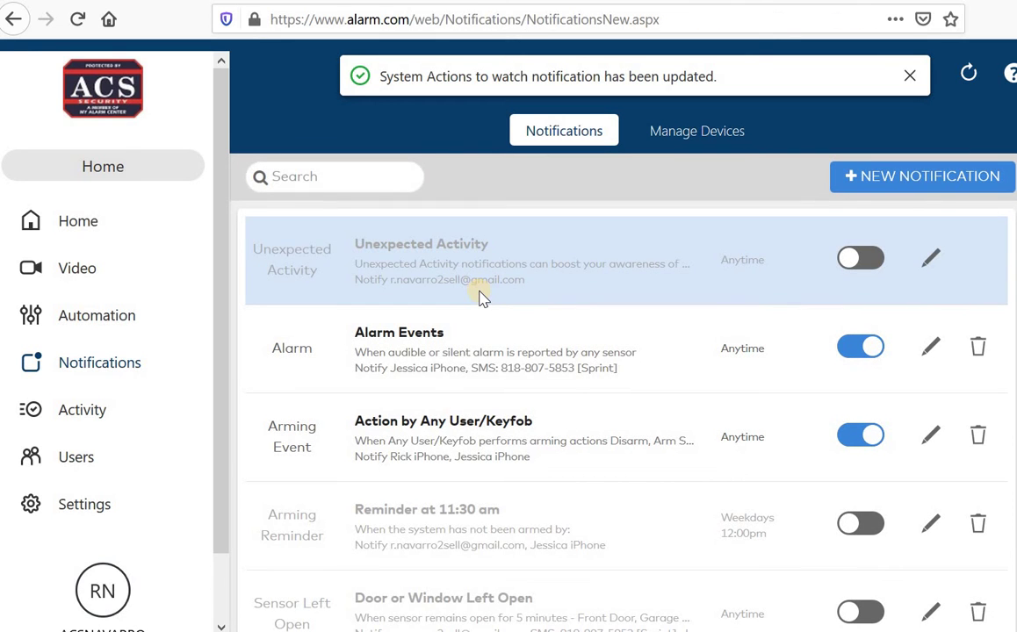
# Step: Scroll through the Notifications list to review rules like Alarm Events and Action by Any User/Keyfob
pyautogui.scroll(-3, 525, 431)
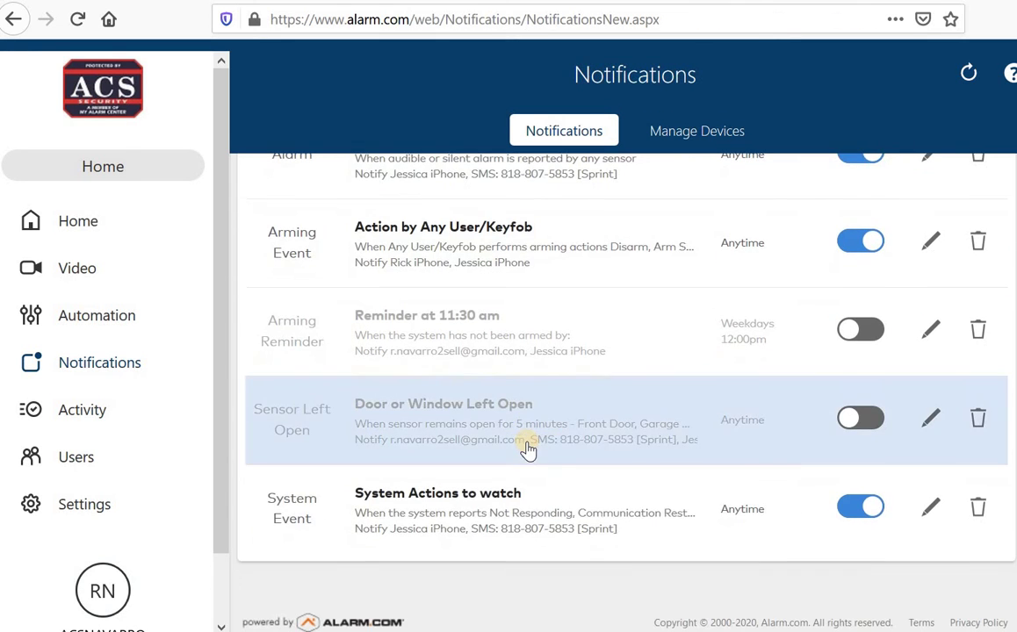
pyautogui.scroll(3, 527, 449)
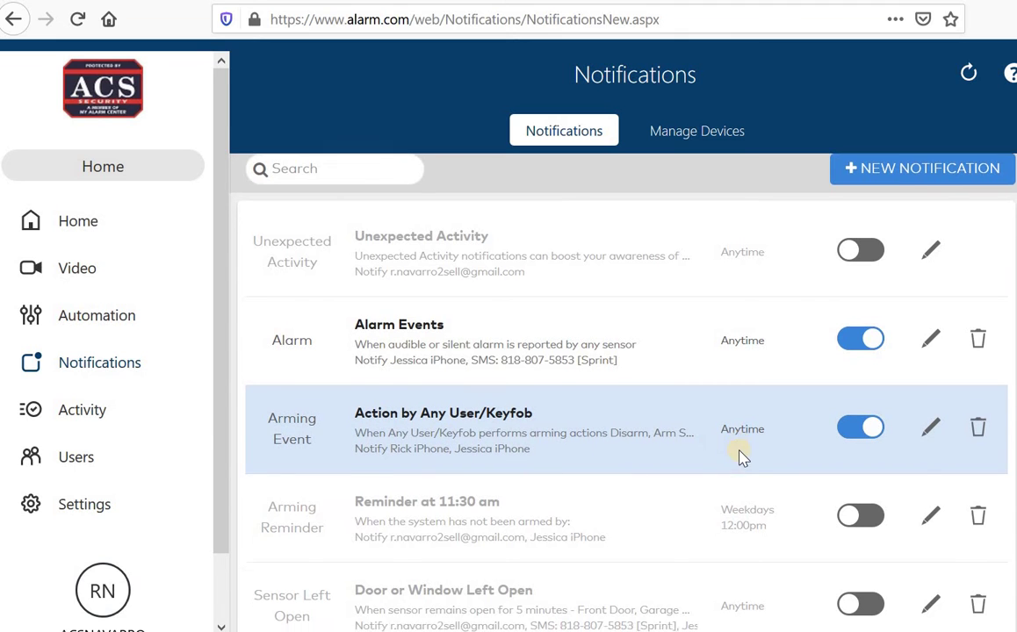
pyautogui.scroll(-3, 740, 457)
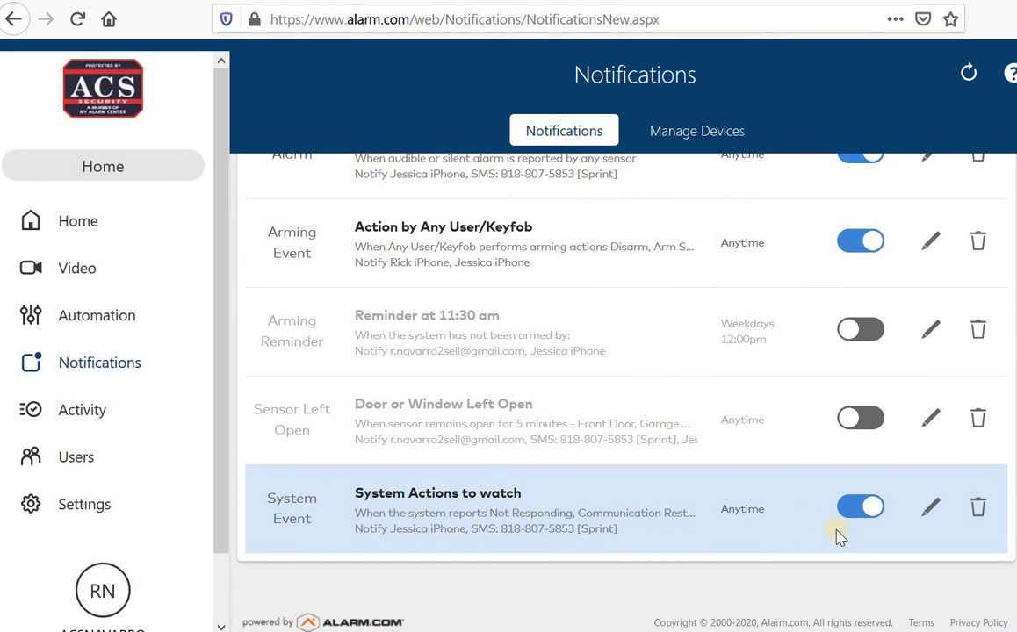
pyautogui.scroll(3, 710, 487)
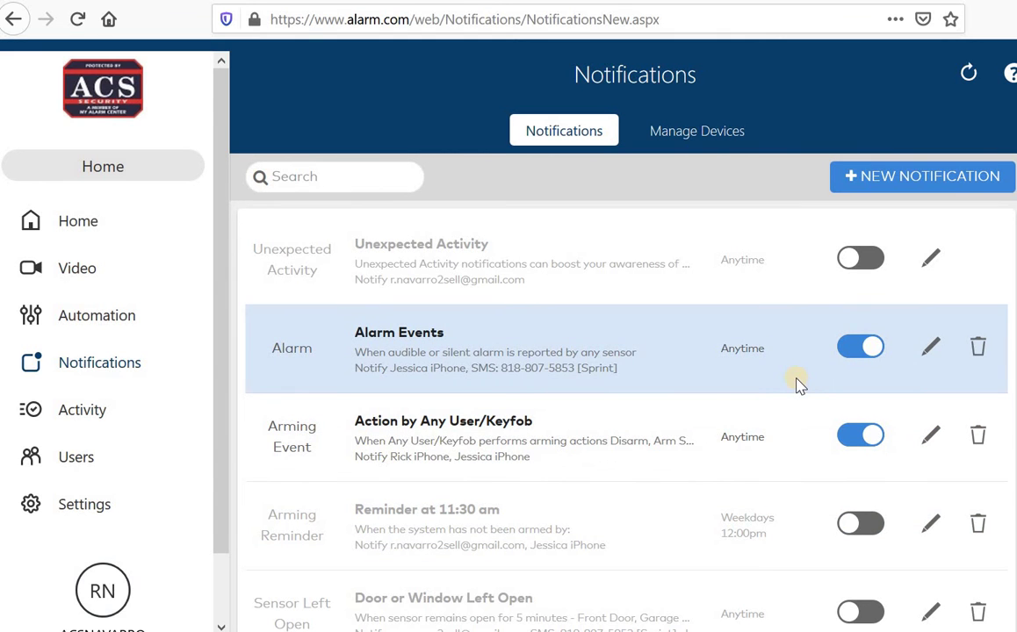
pyautogui.scroll(-2, 540, 334)
pyautogui.scroll(2, 408, 331)
pyautogui.scroll(-1, 751, 427)
pyautogui.scroll(-2, 484, 533)
pyautogui.scroll(2, 671, 489)
pyautogui.scroll(-2, 490, 354)
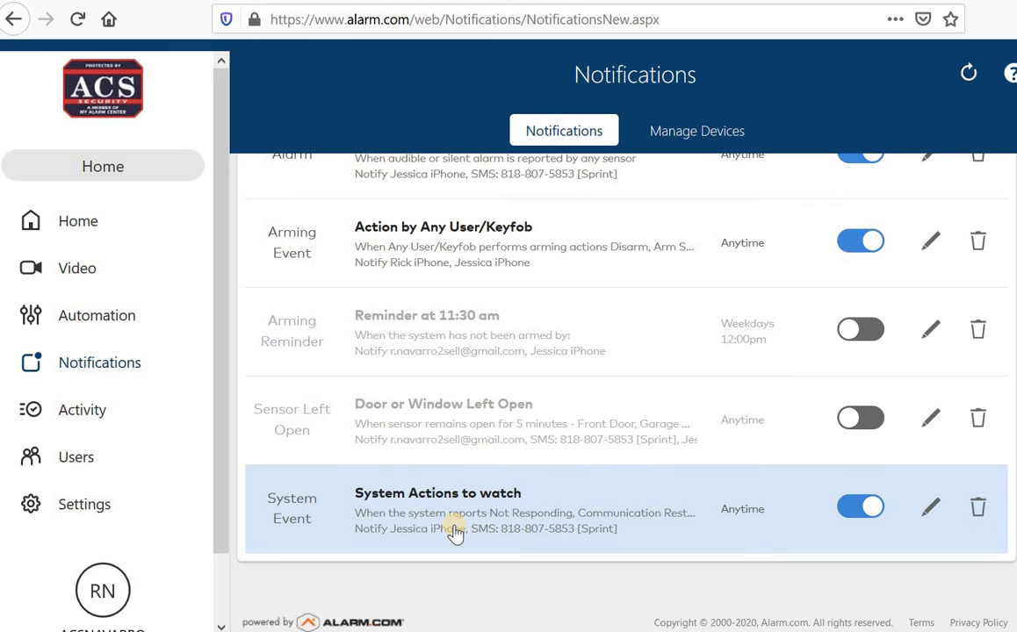
pyautogui.scroll(2, 566, 473)
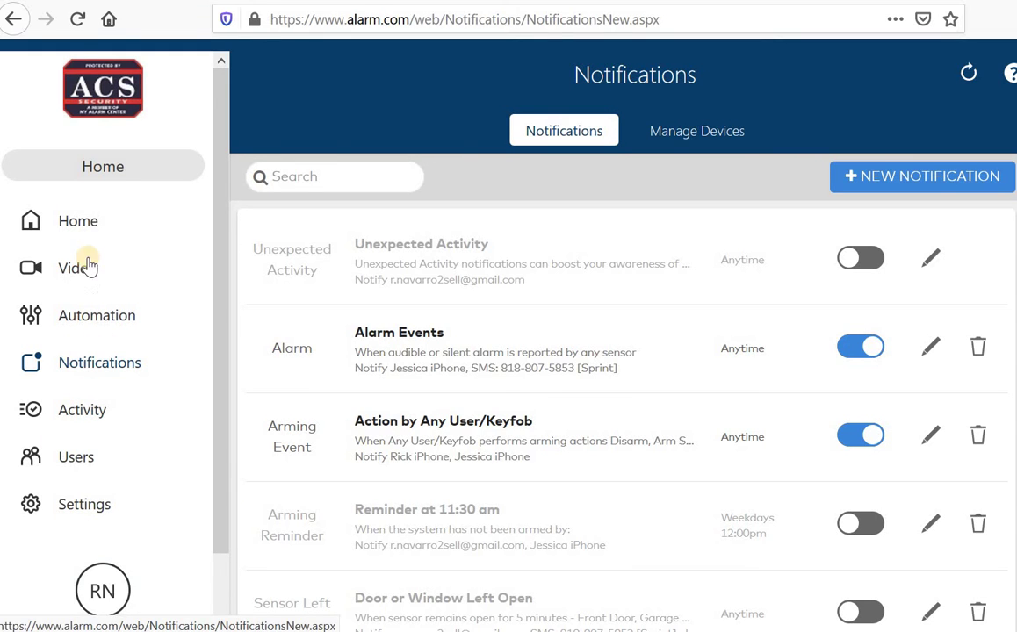
# Step: Open the Users page, detouring via Home, and scroll through the seven users' access levels
pyautogui.click(72, 459)
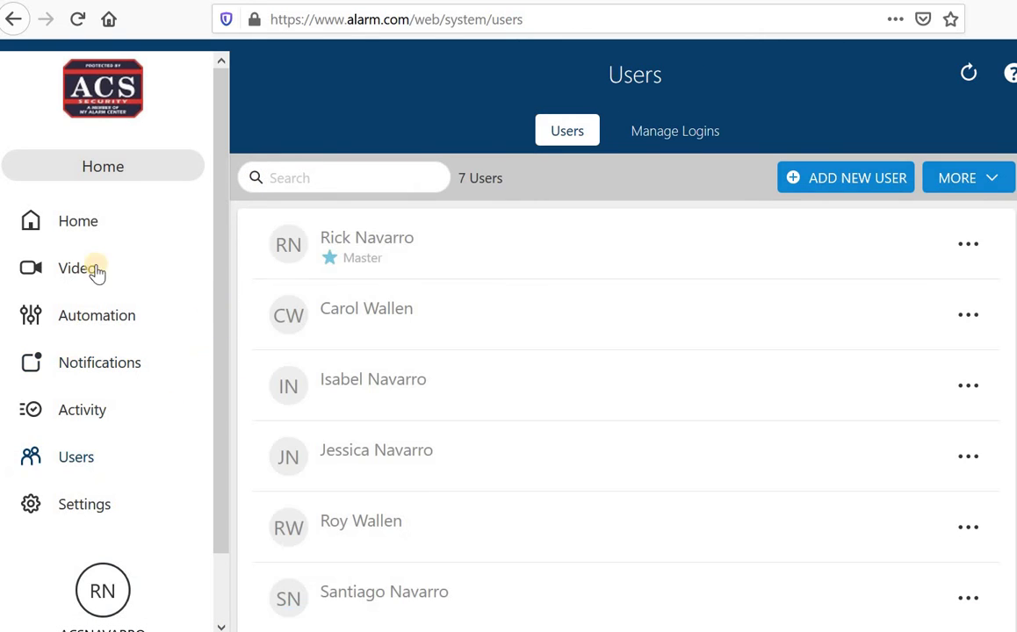
pyautogui.click(81, 220)
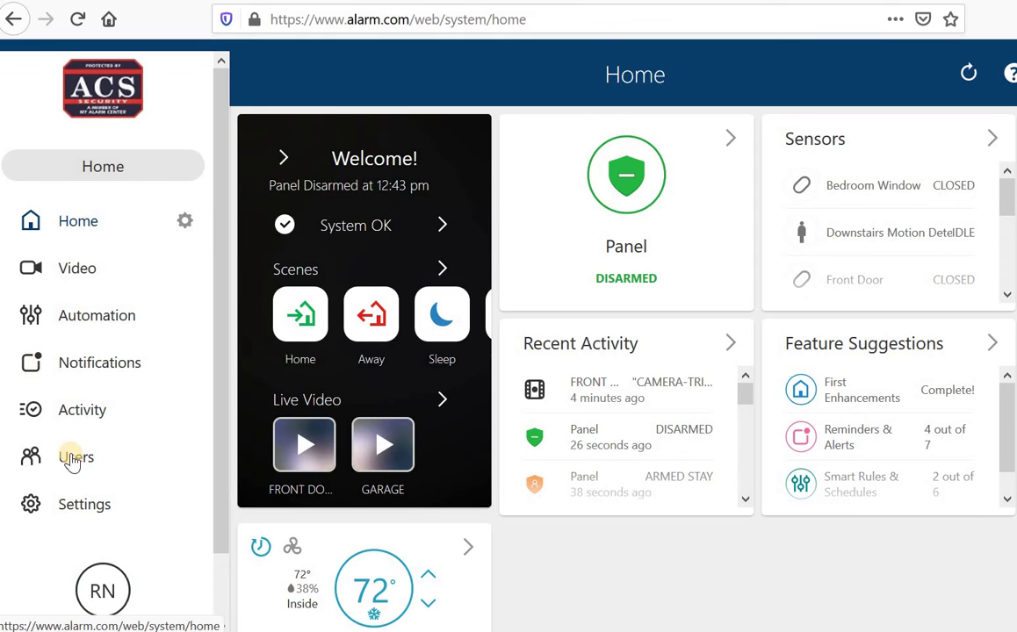
pyautogui.click(76, 457)
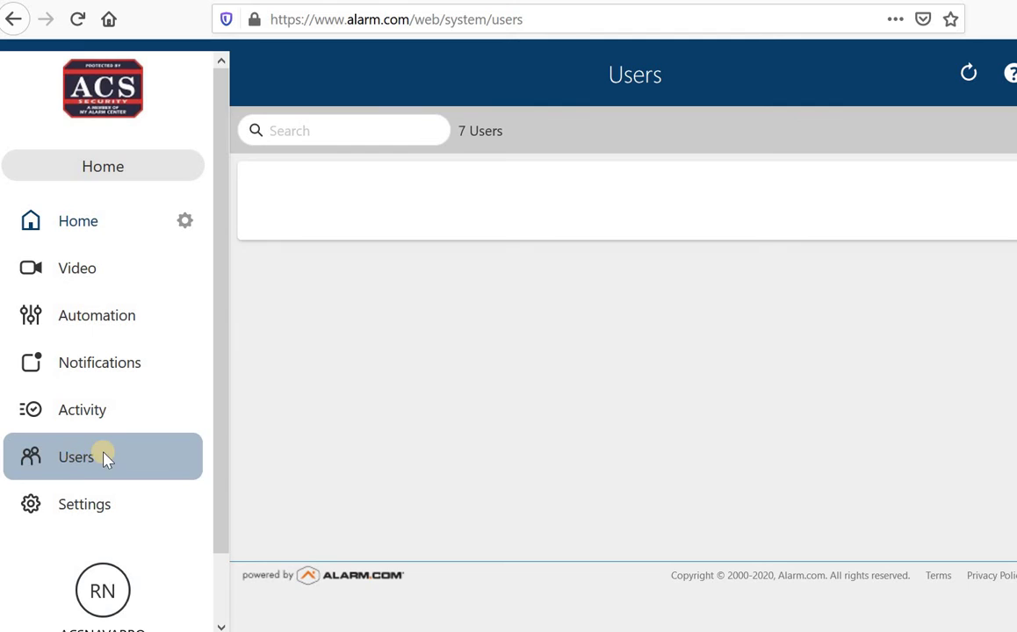
pyautogui.scroll(-2, 466, 483)
pyautogui.scroll(3, 490, 535)
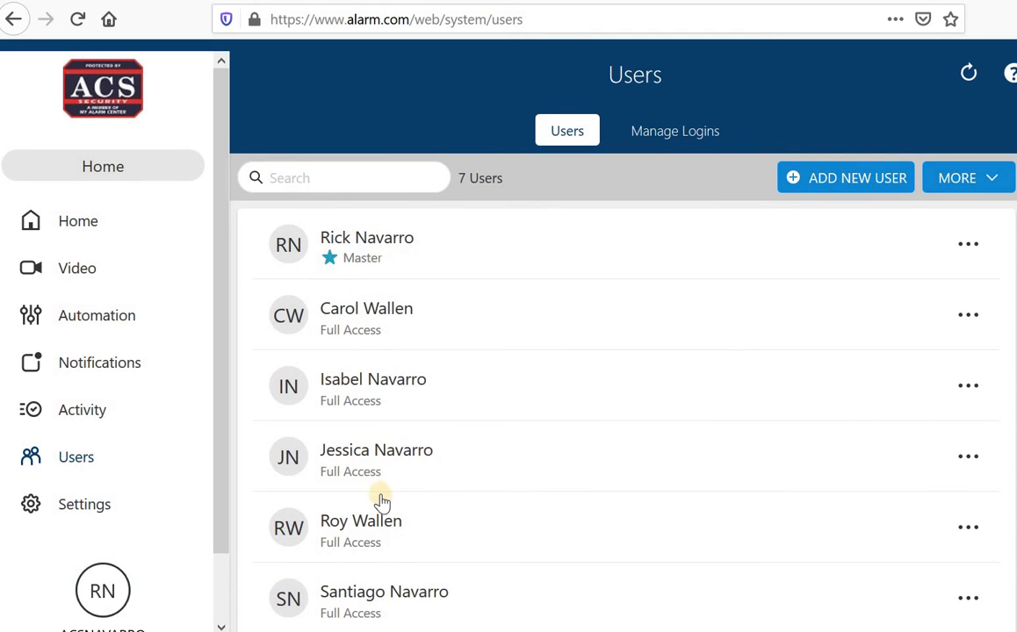
pyautogui.scroll(-2, 375, 515)
pyautogui.scroll(2, 366, 527)
pyautogui.scroll(-3, 439, 435)
pyautogui.scroll(3, 360, 465)
pyautogui.scroll(-2, 382, 469)
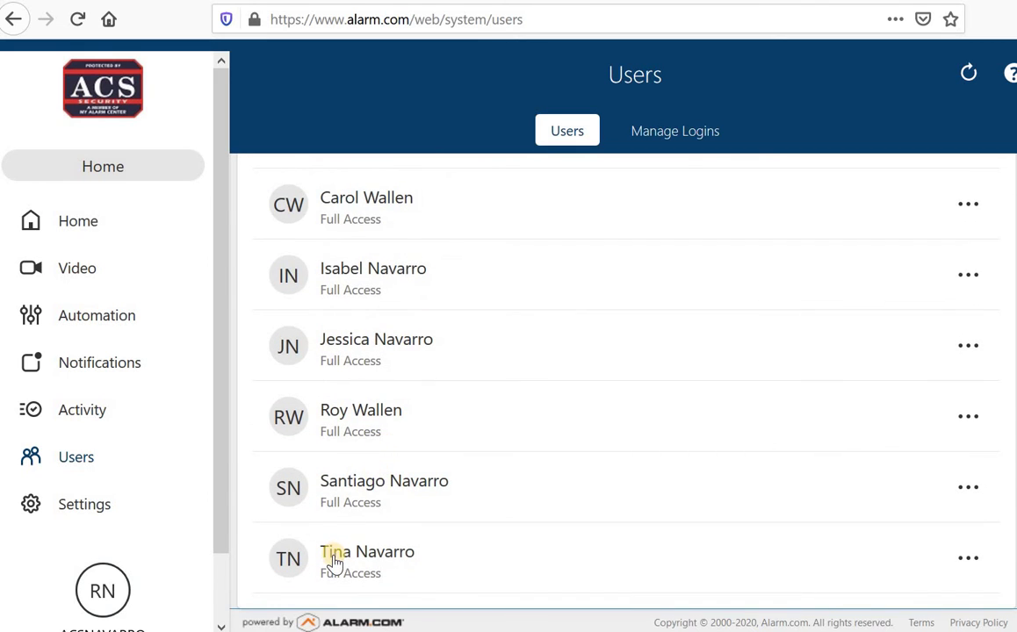
pyautogui.scroll(2, 347, 540)
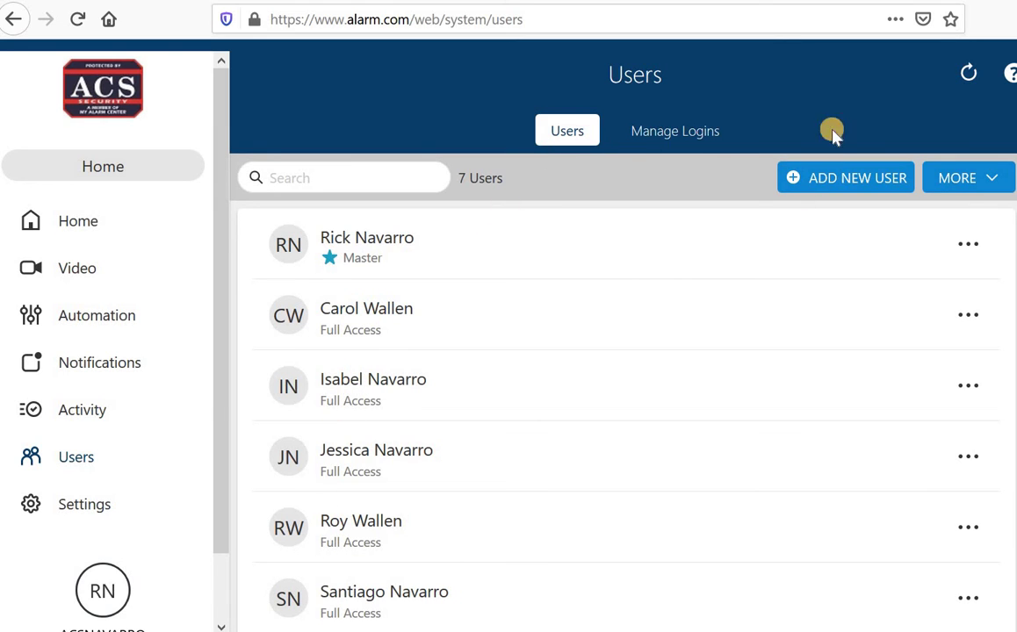
# Step: Create a new user with first name Housekeeper and last name 1
pyautogui.click(848, 185)
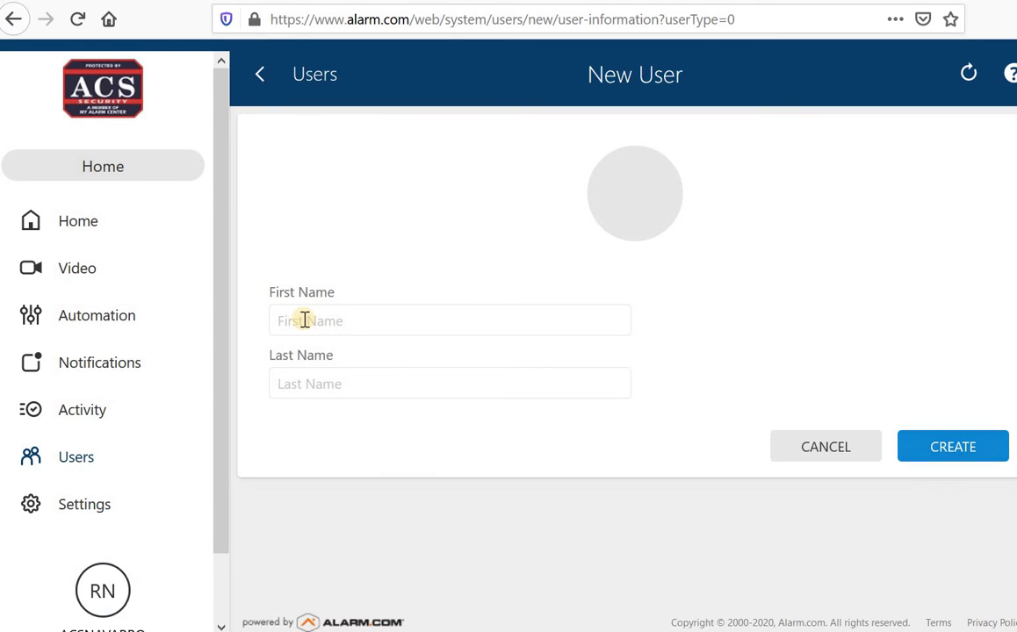
pyautogui.click(303, 321)
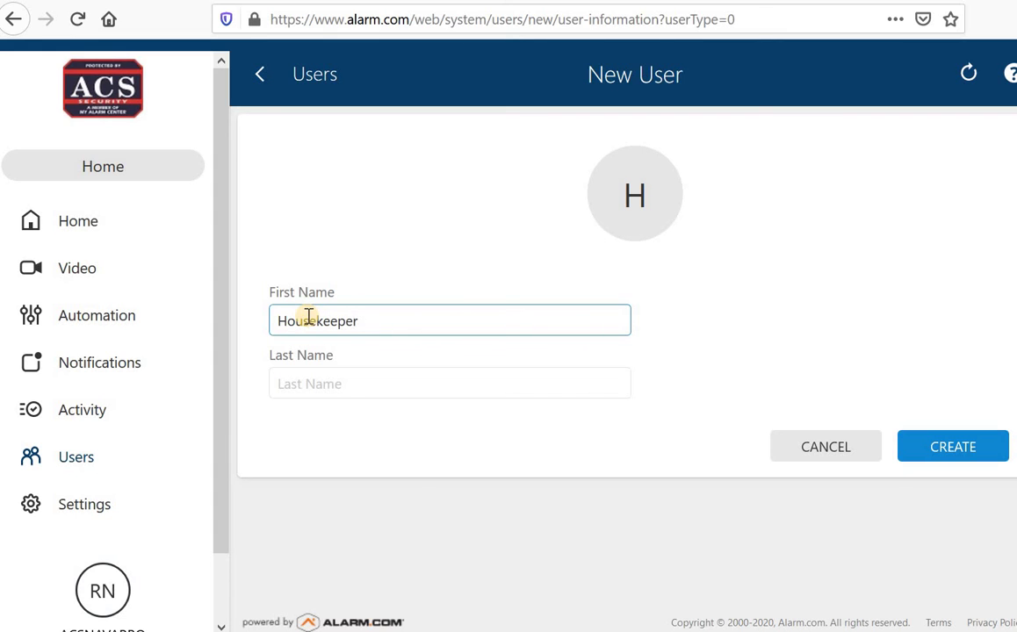
pyautogui.click(311, 386)
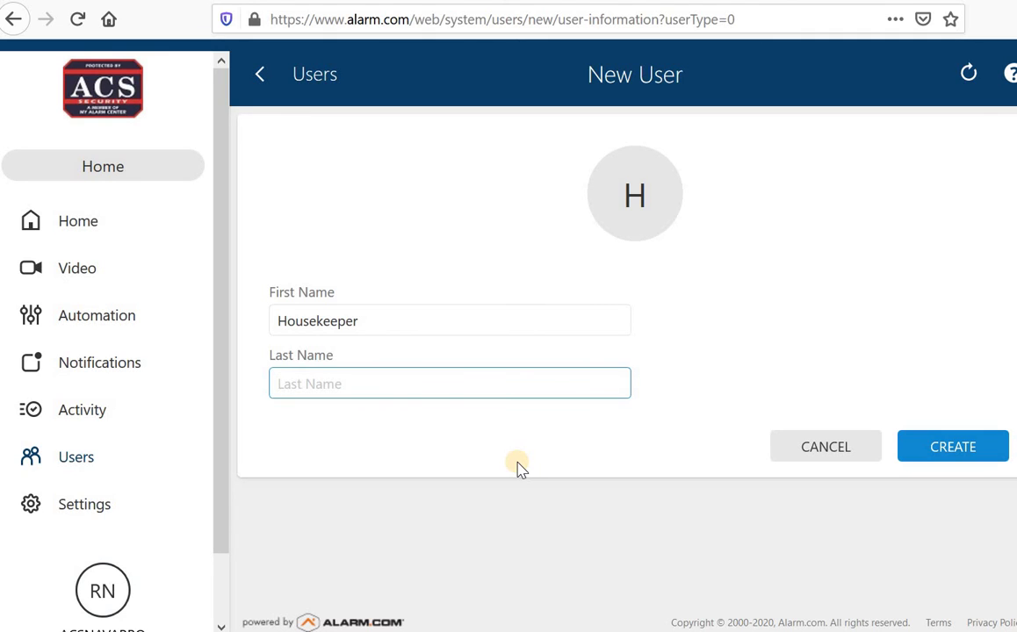
pyautogui.write('1')
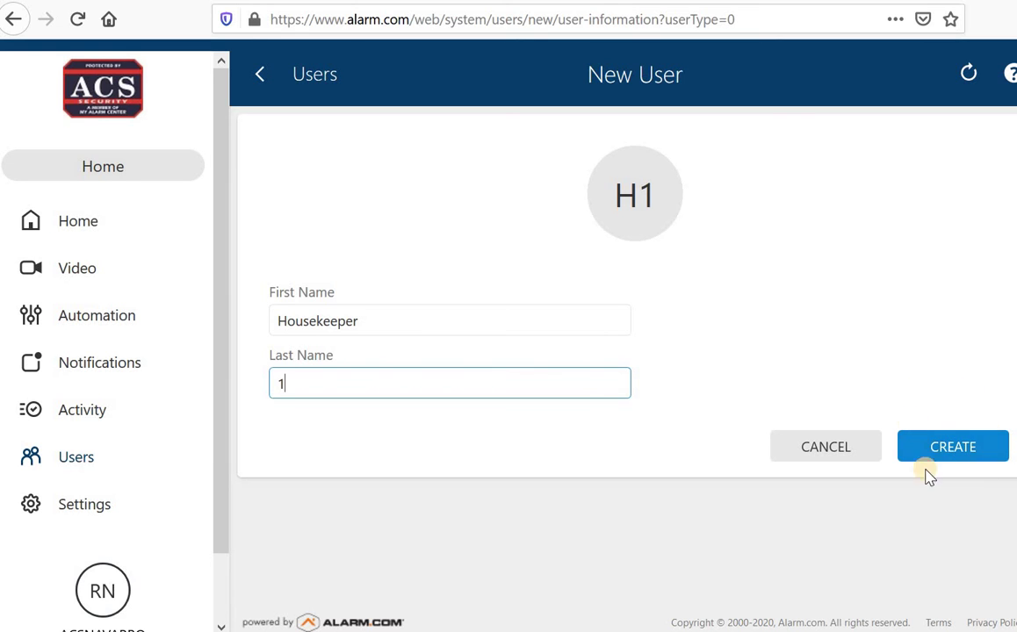
pyautogui.click(965, 449)
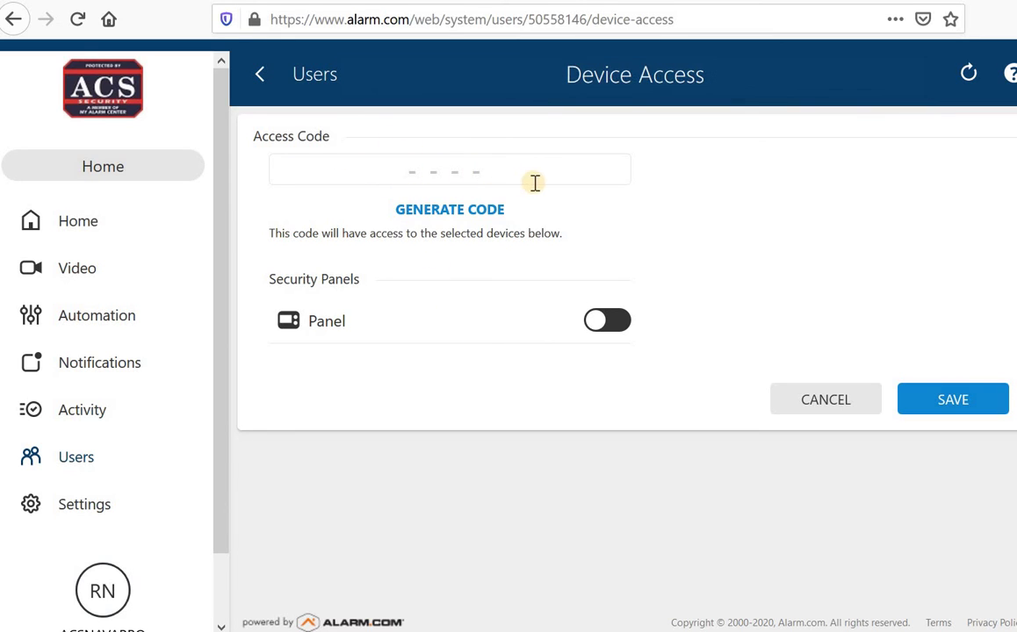
# Step: Give Housekeeper 1 a four-digit access code, enable panel access, and save
pyautogui.click(406, 171)
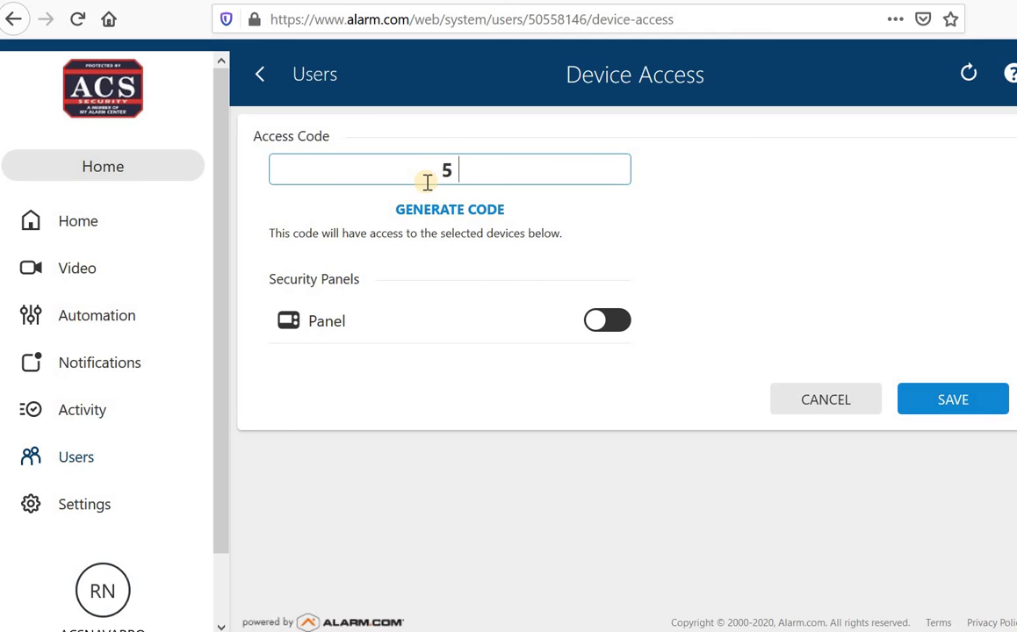
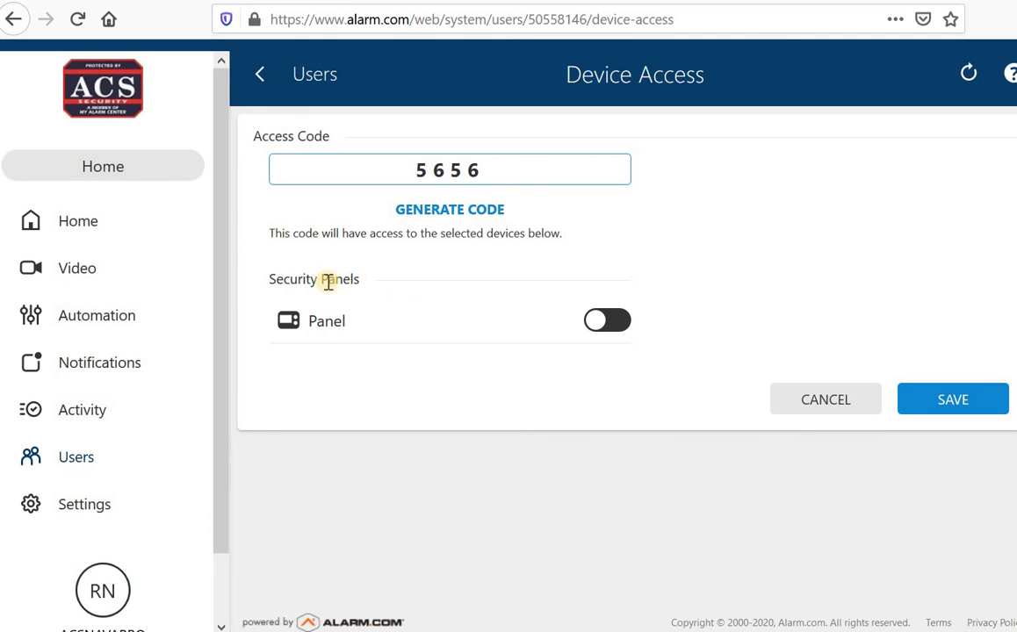
pyautogui.click(601, 326)
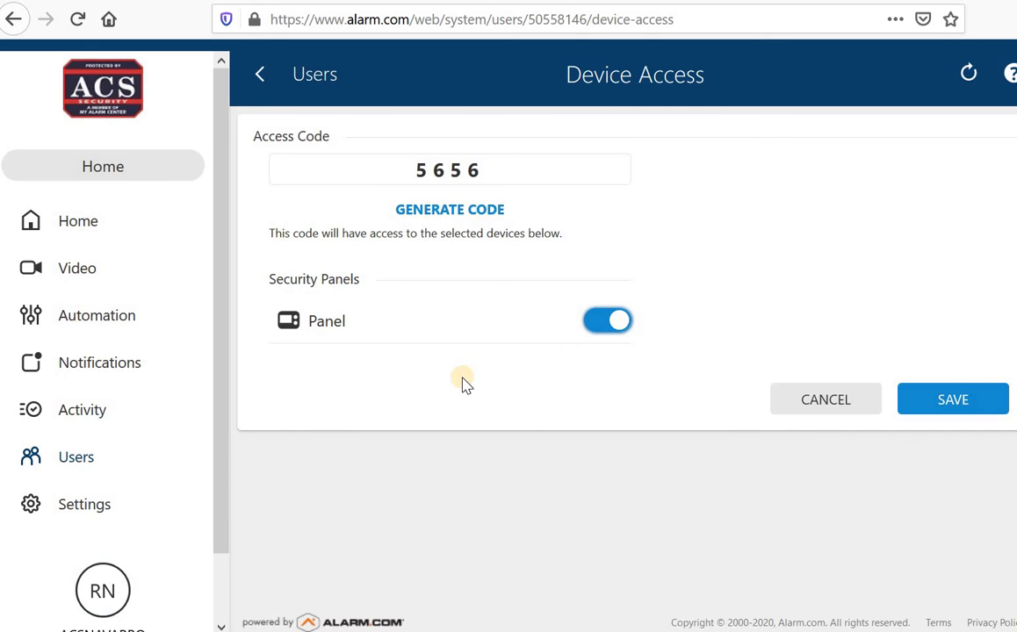
pyautogui.click(929, 402)
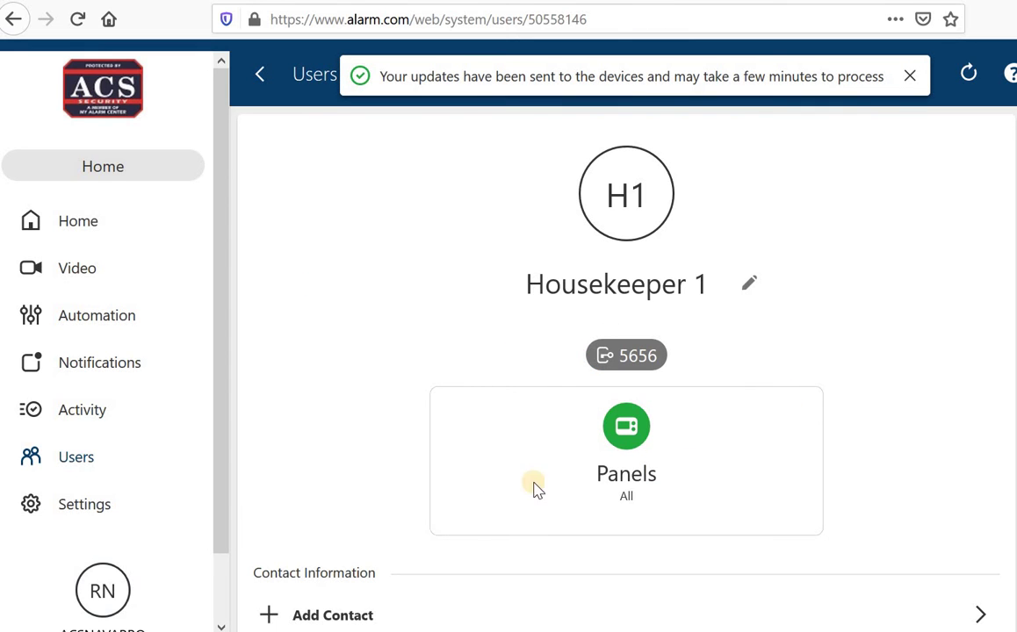
pyautogui.scroll(-2, 680, 356)
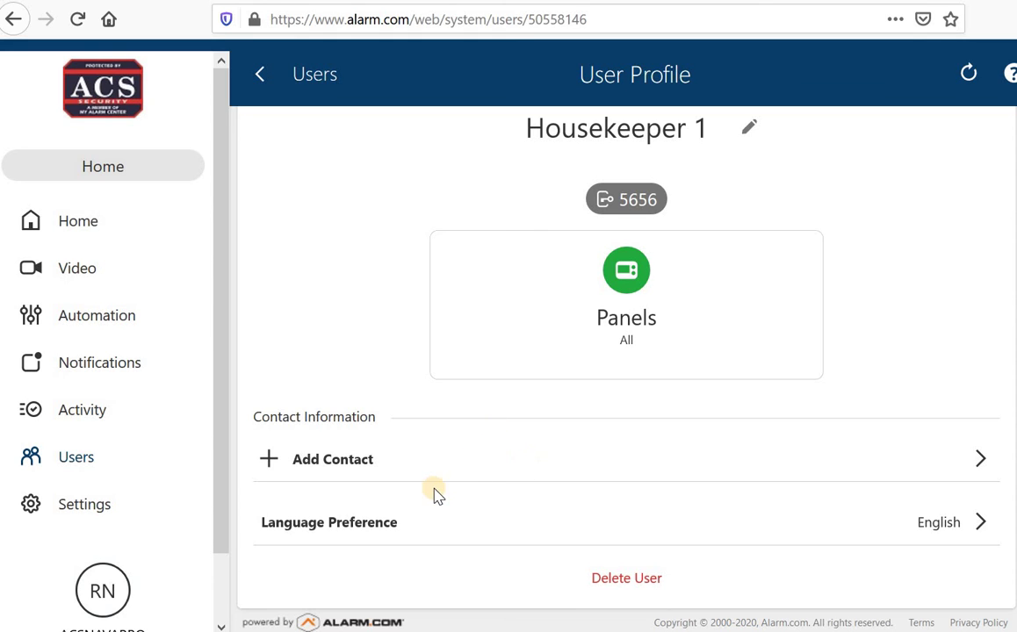
# Step: Switch from the Housekeeper 1 profile to the Notifications page
pyautogui.click(123, 372)
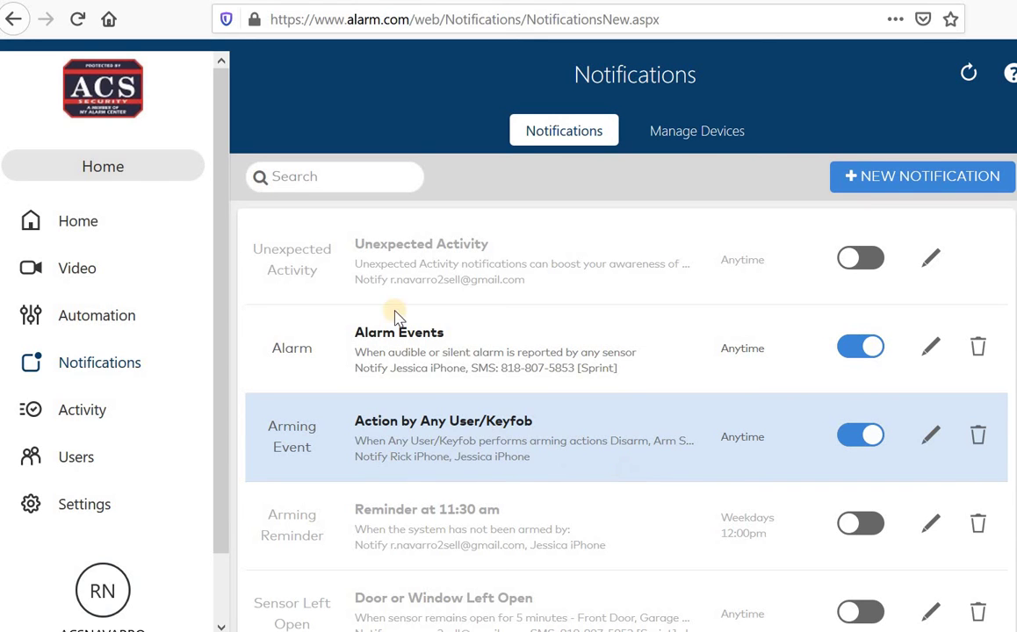
# Step: Delete the Housekeeper 1 user from the Users list and confirm the deletion
pyautogui.click(81, 463)
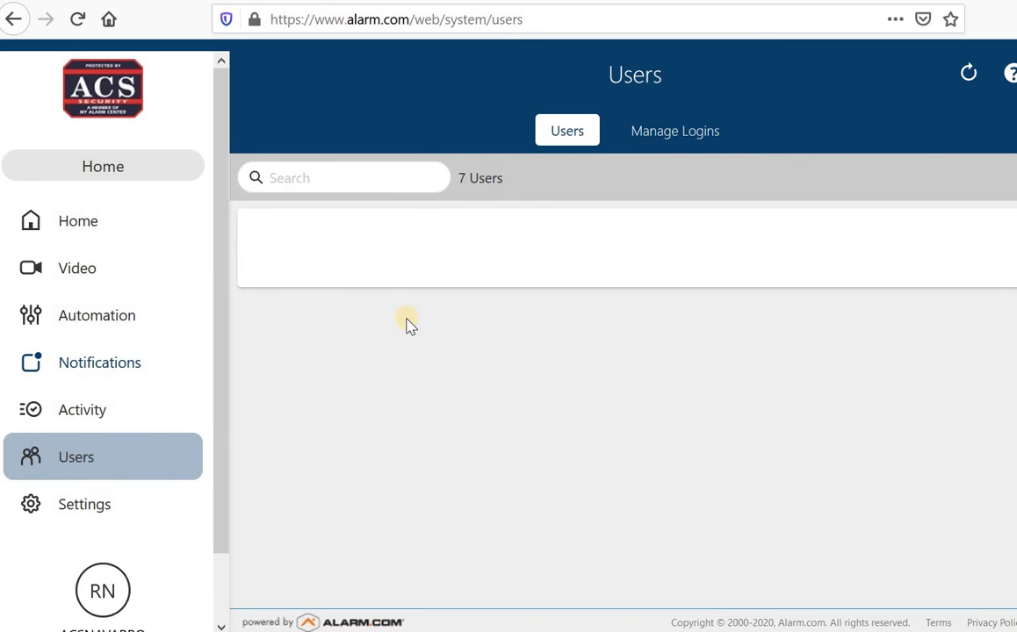
pyautogui.scroll(-2, 402, 332)
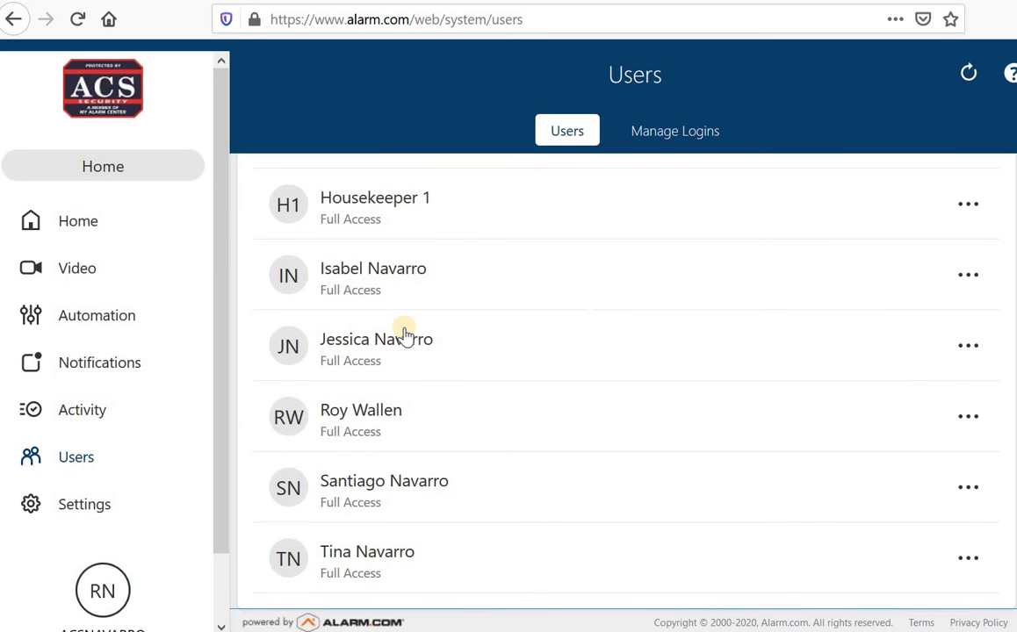
pyautogui.scroll(3, 418, 383)
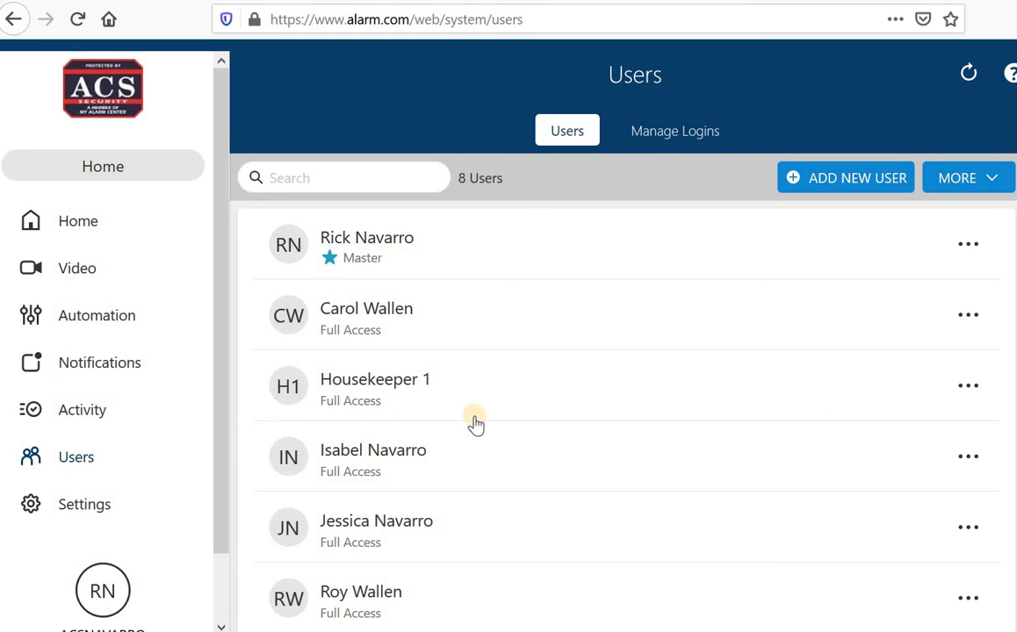
pyautogui.click(969, 388)
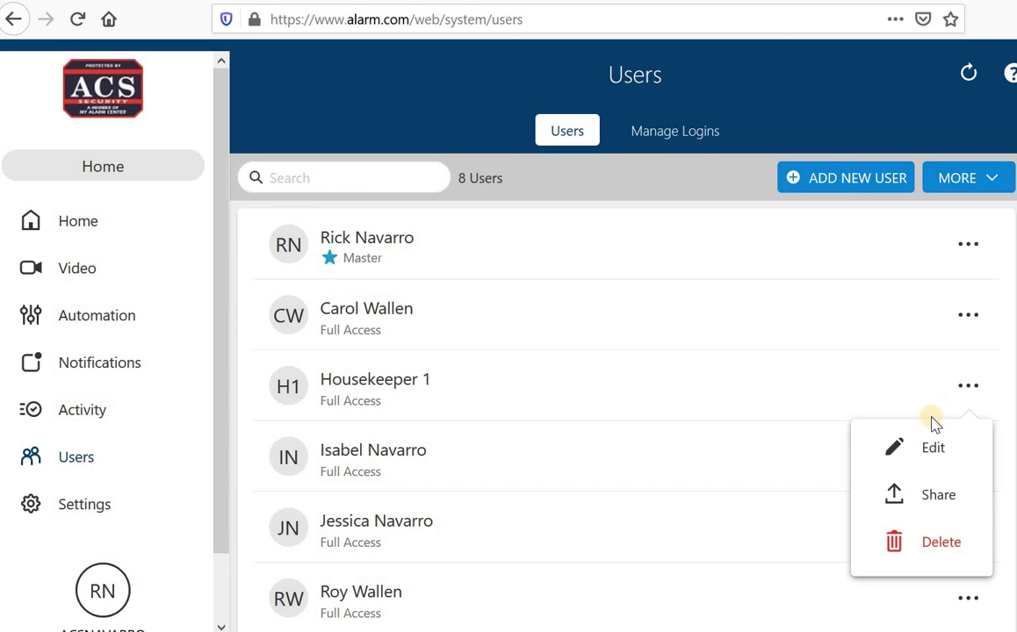
pyautogui.click(921, 552)
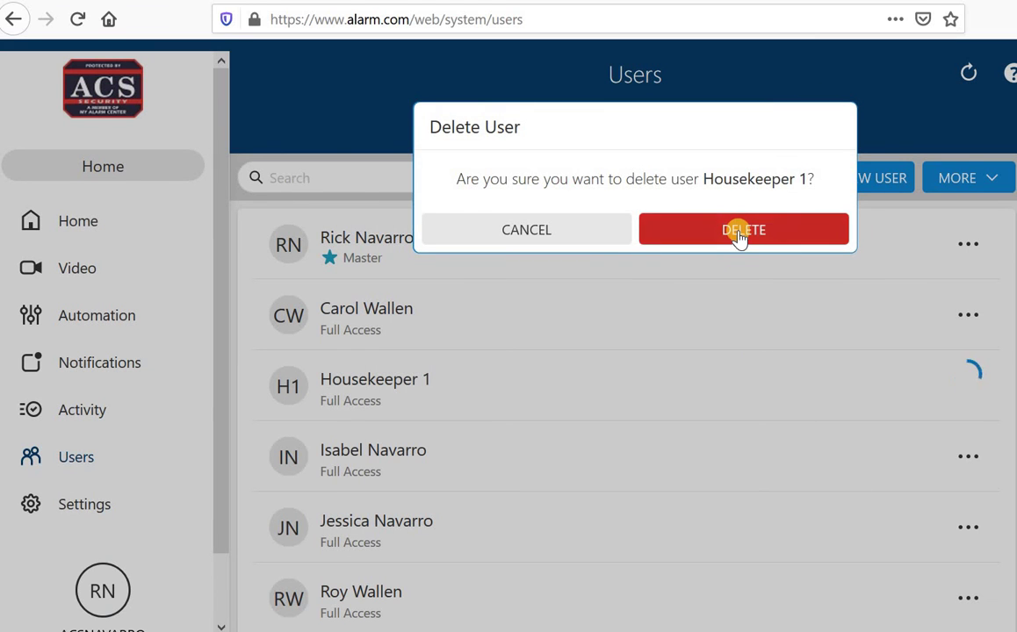
pyautogui.click(740, 230)
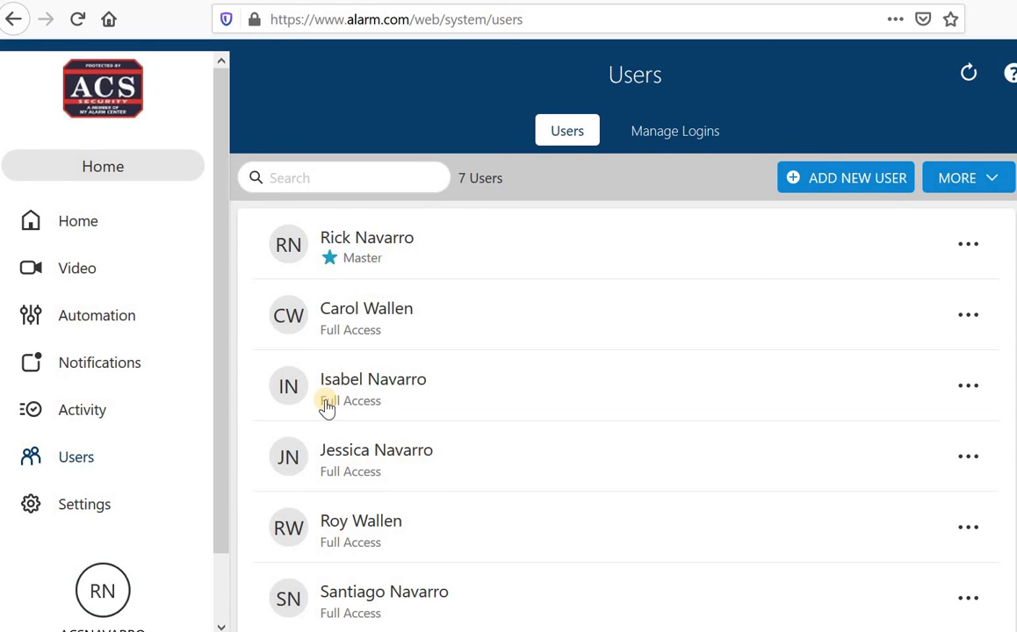
pyautogui.scroll(-2, 527, 456)
pyautogui.scroll(2, 400, 465)
pyautogui.scroll(-2, 391, 415)
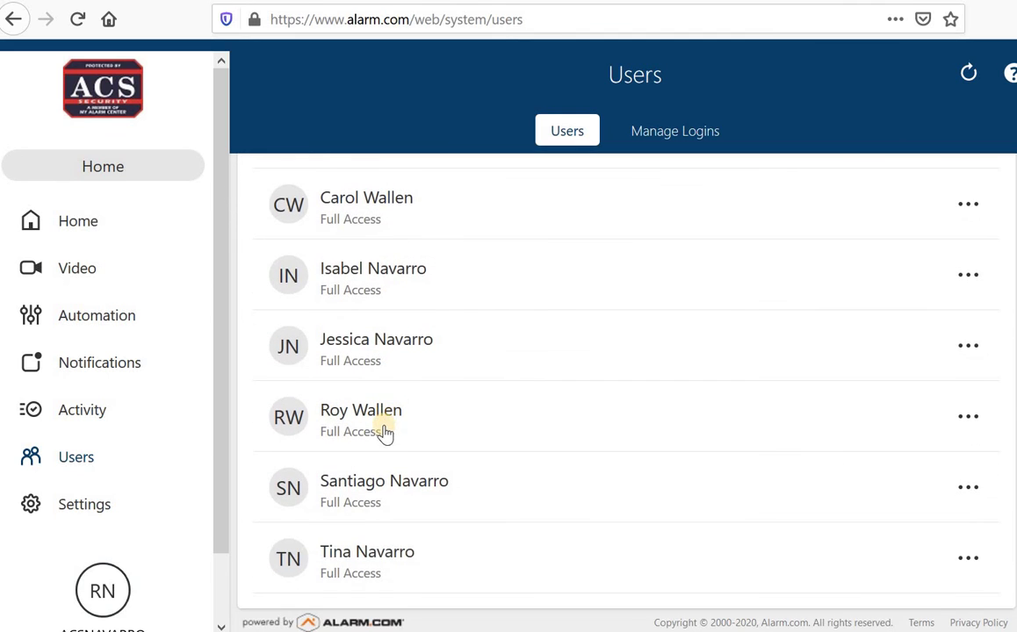
pyautogui.click(968, 560)
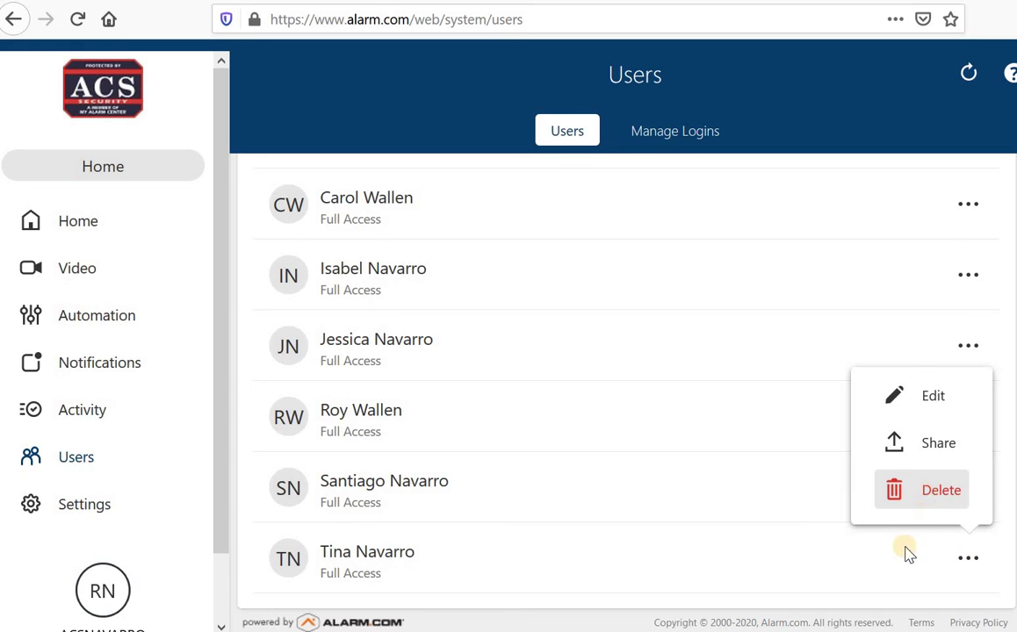
pyautogui.click(575, 428)
pyautogui.scroll(3, 562, 369)
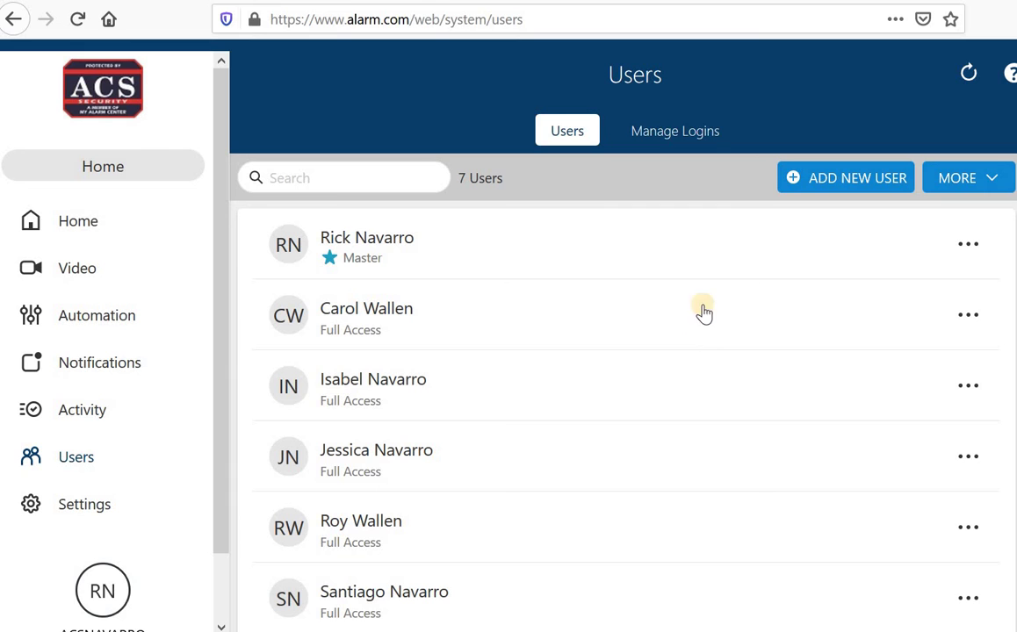
# Step: Under Manage Logins, delete the first extra login and the last login, confirming each
pyautogui.click(683, 132)
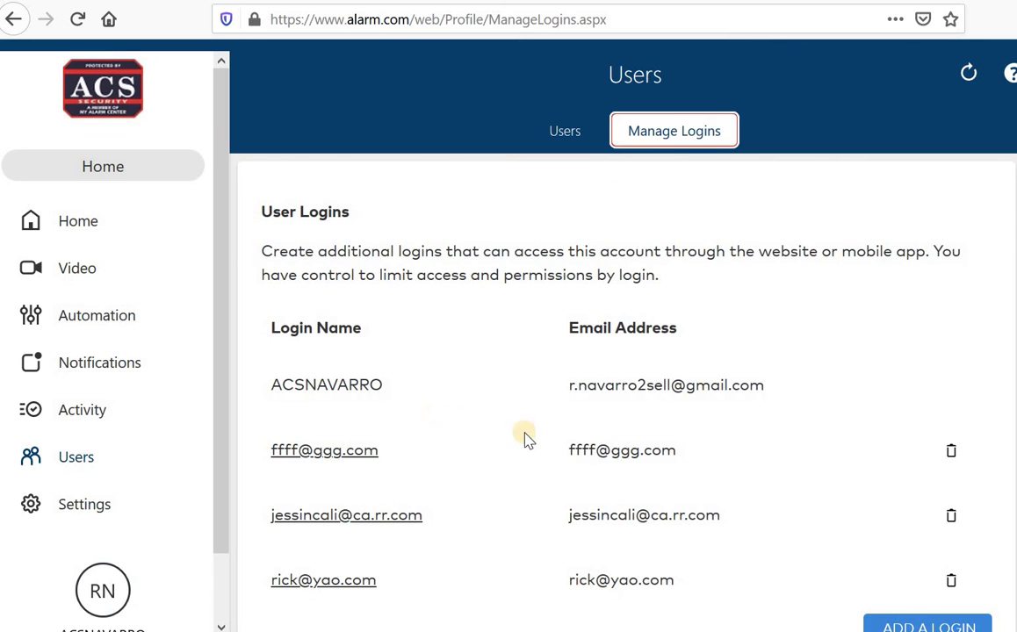
pyautogui.click(953, 452)
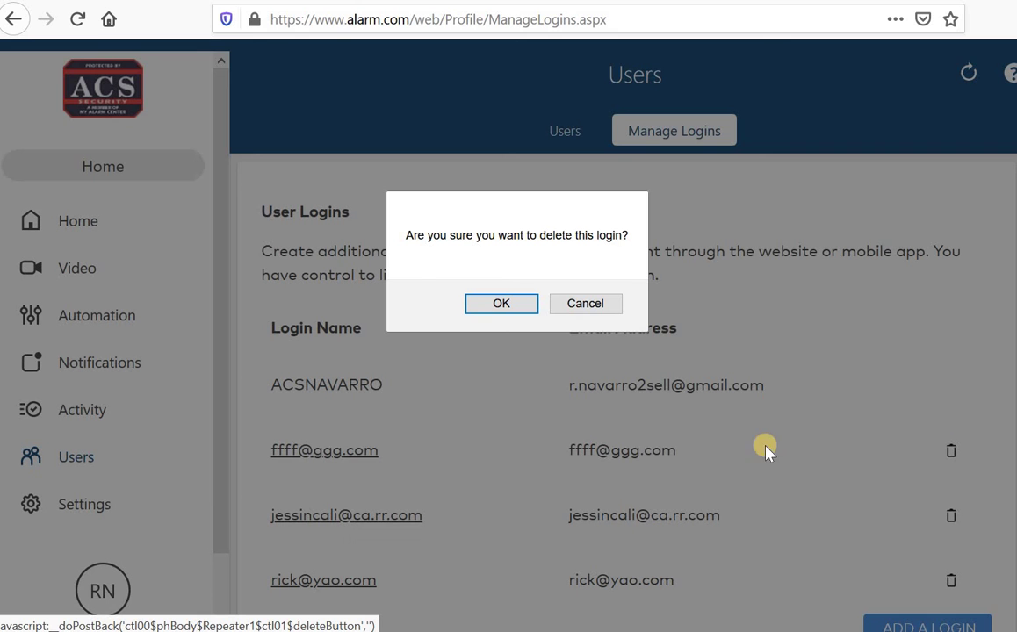
pyautogui.click(502, 304)
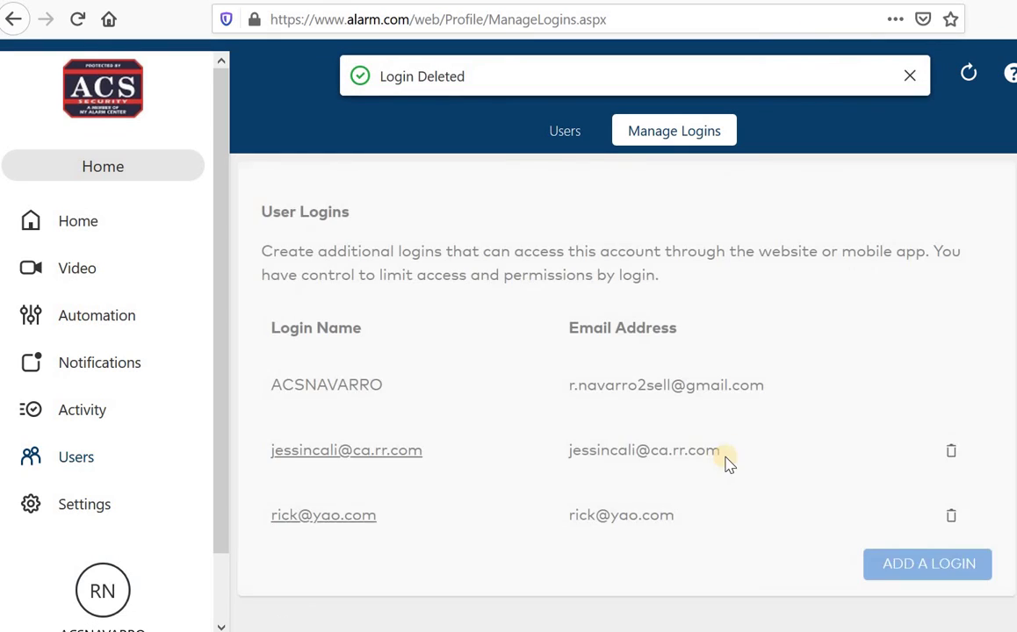
pyautogui.scroll(-1, 307, 416)
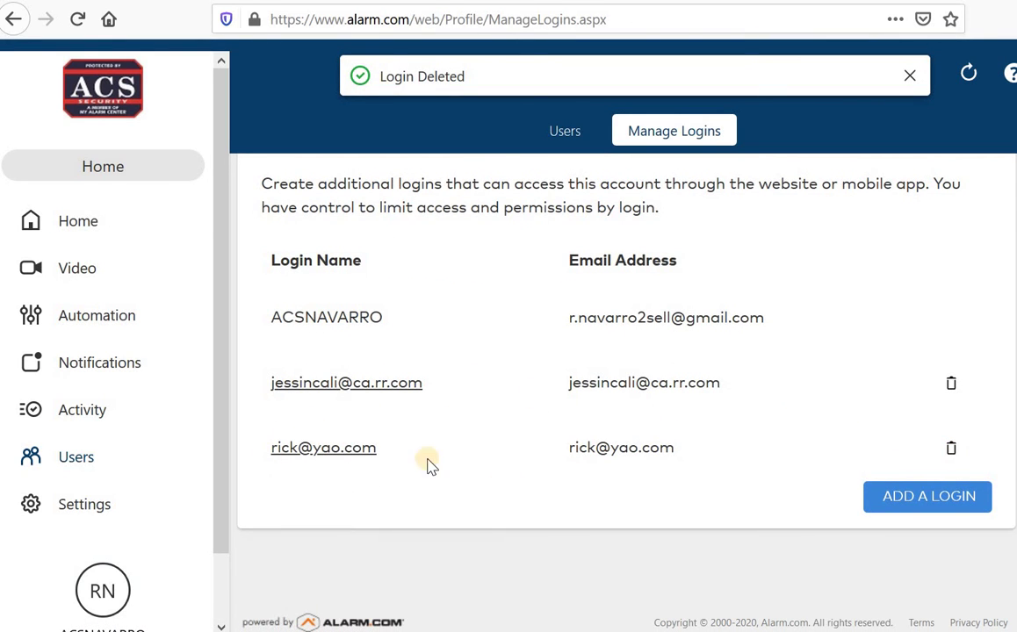
pyautogui.click(953, 448)
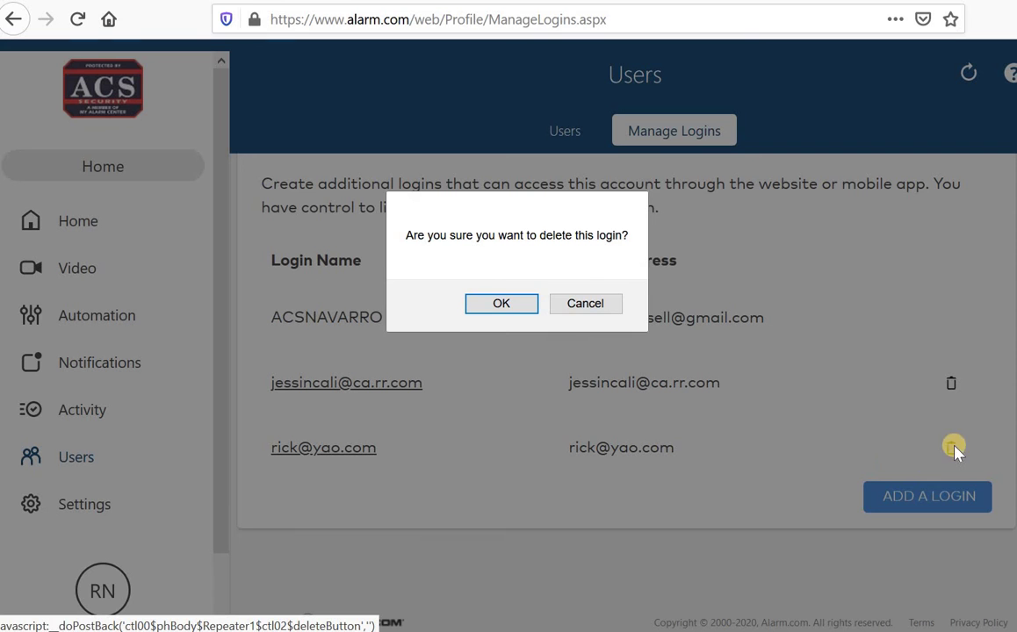
pyautogui.click(504, 304)
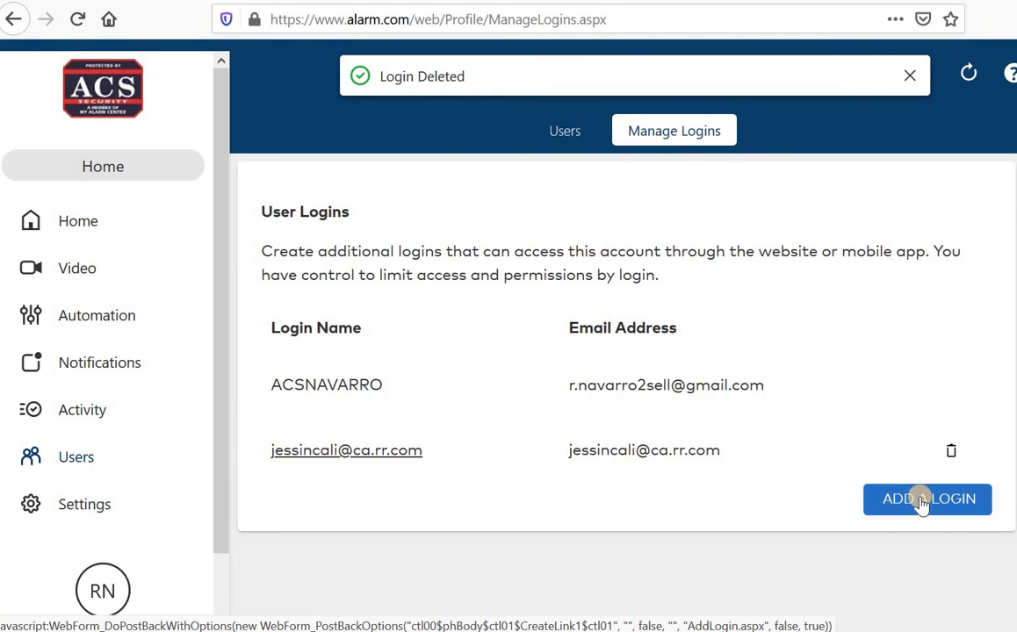
# Step: Add a new login using the new e-mail address, keeping English as its language
pyautogui.click(920, 499)
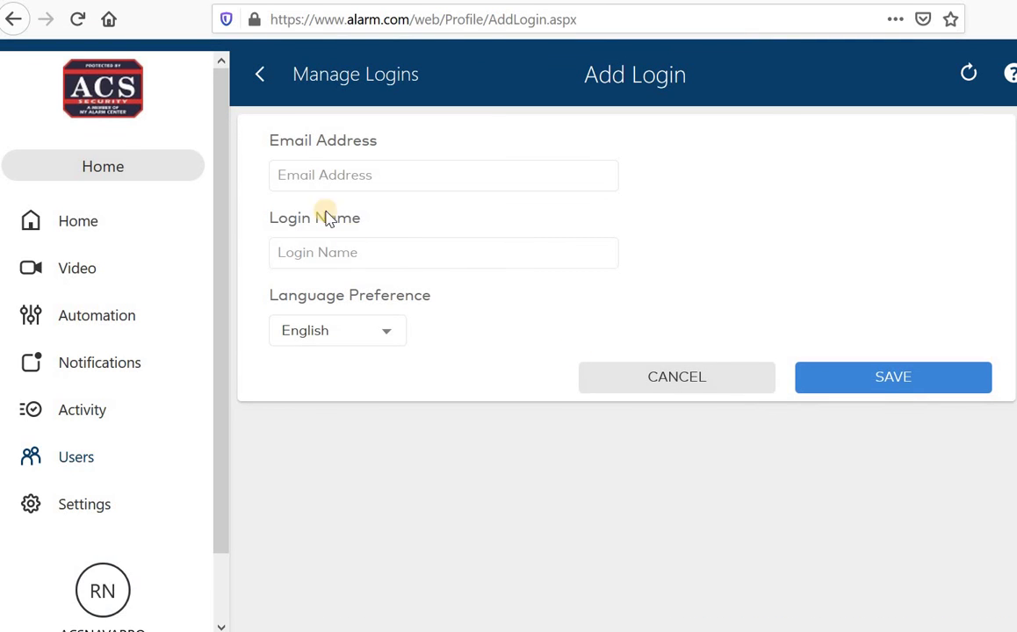
pyautogui.click(300, 172)
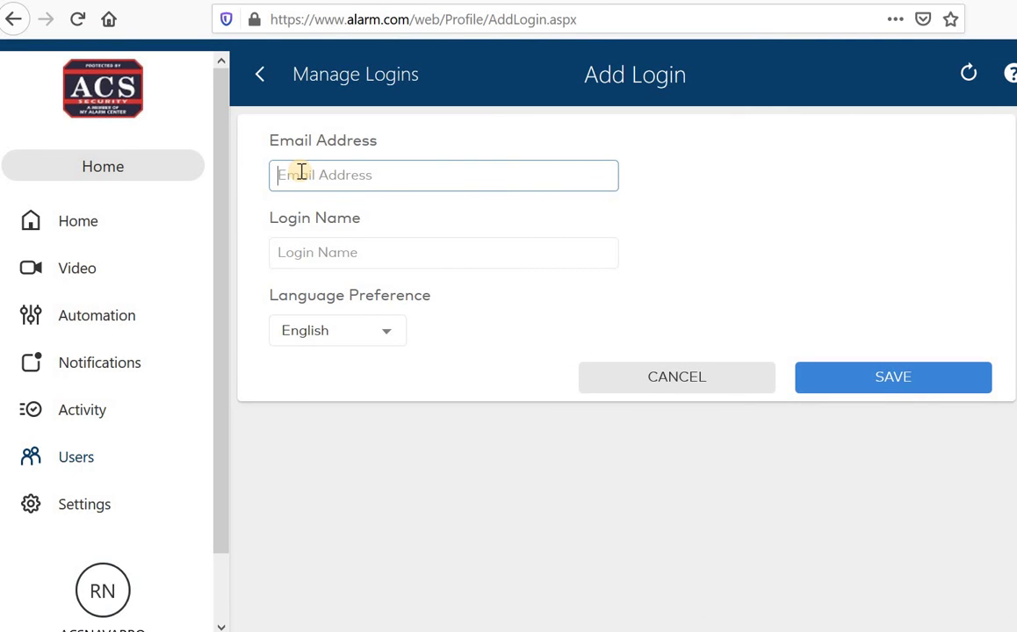
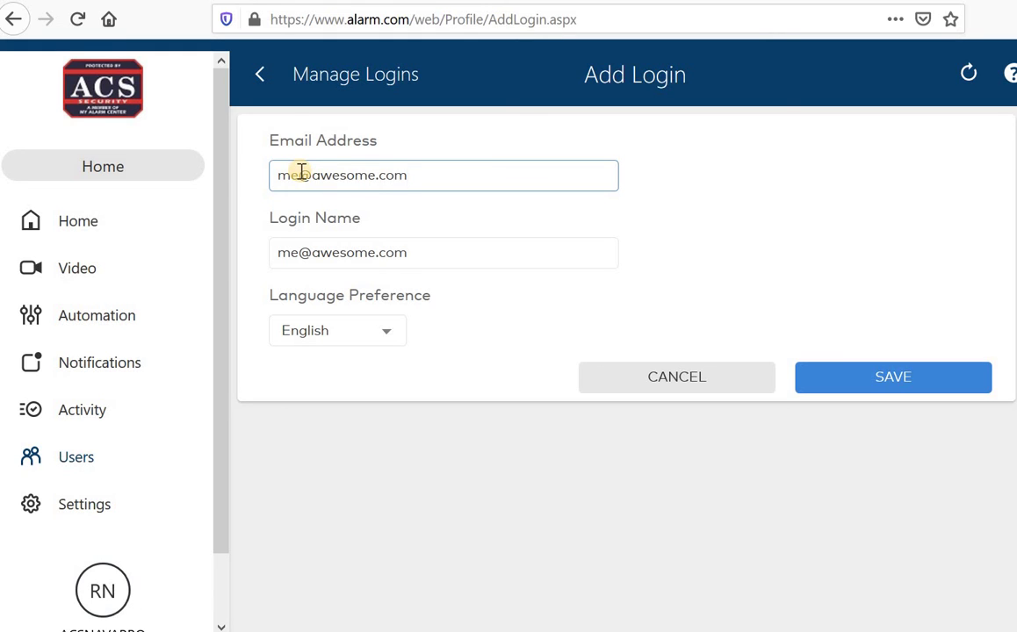
pyautogui.click(388, 331)
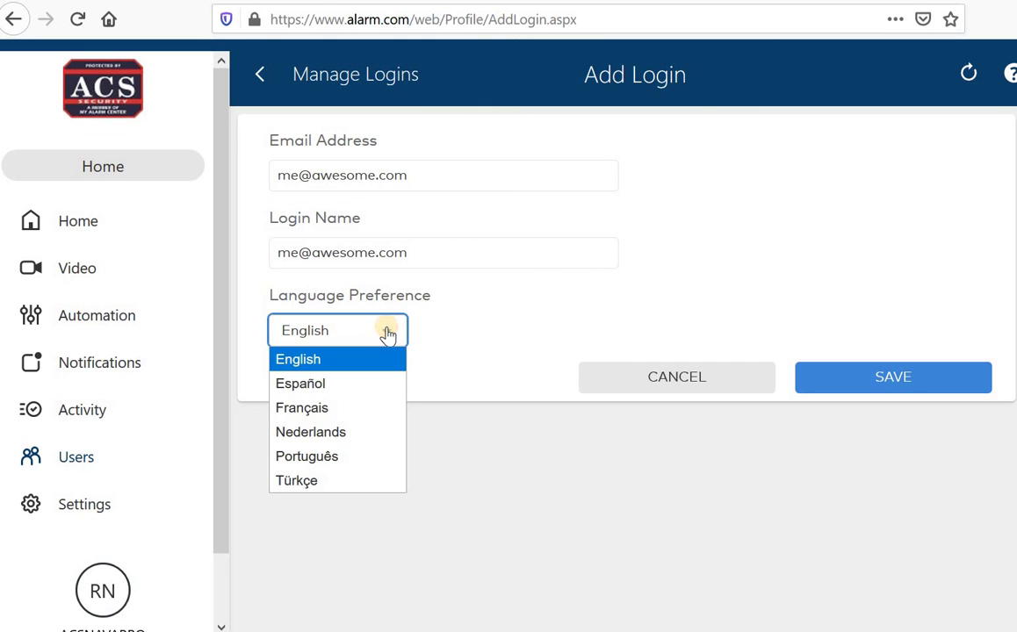
pyautogui.click(443, 345)
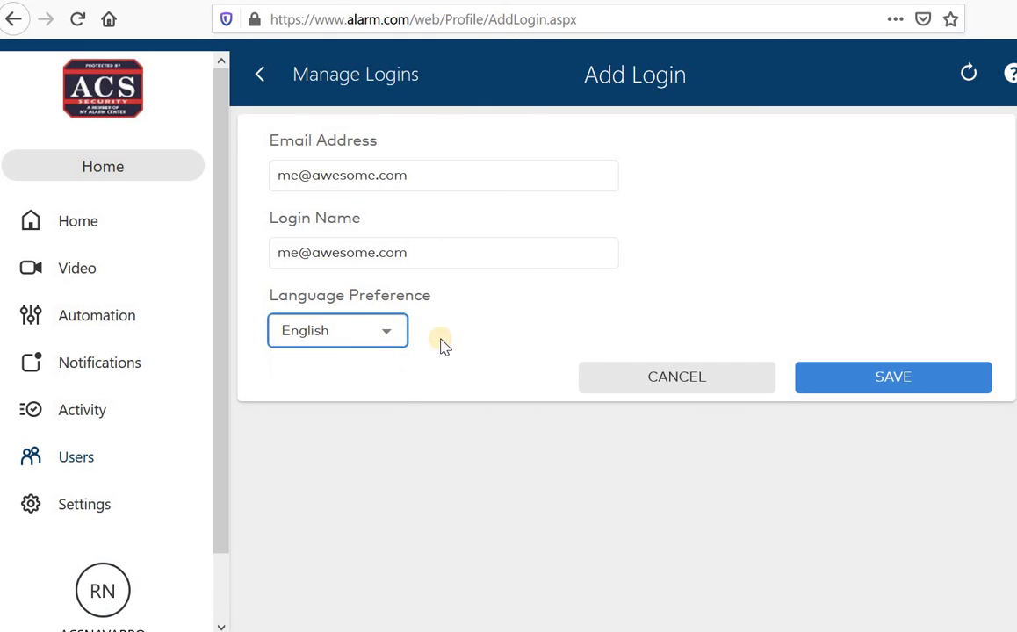
pyautogui.click(892, 379)
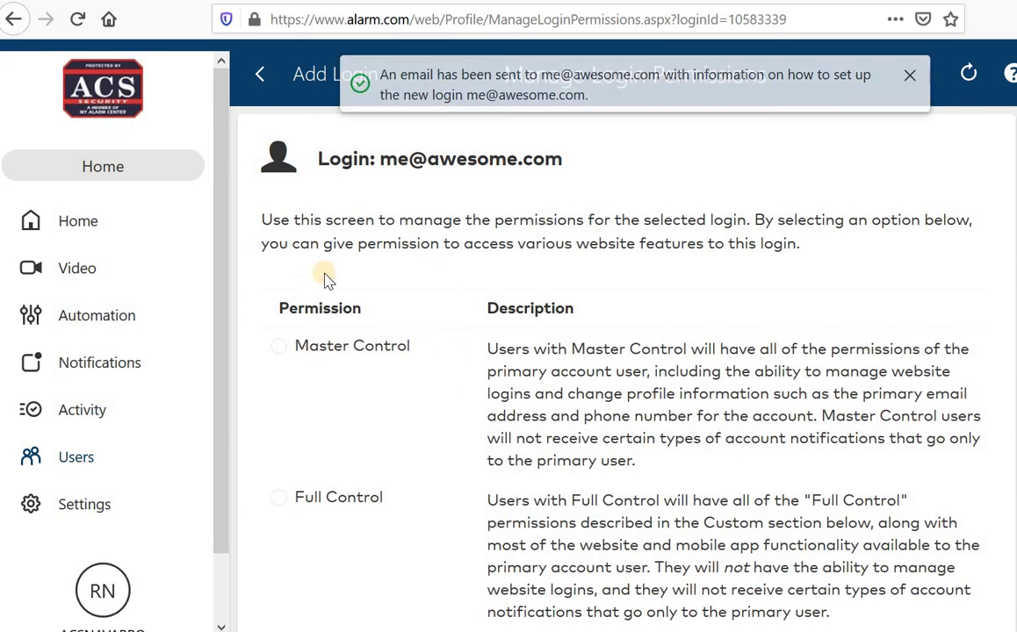
pyautogui.scroll(-10, 330, 351)
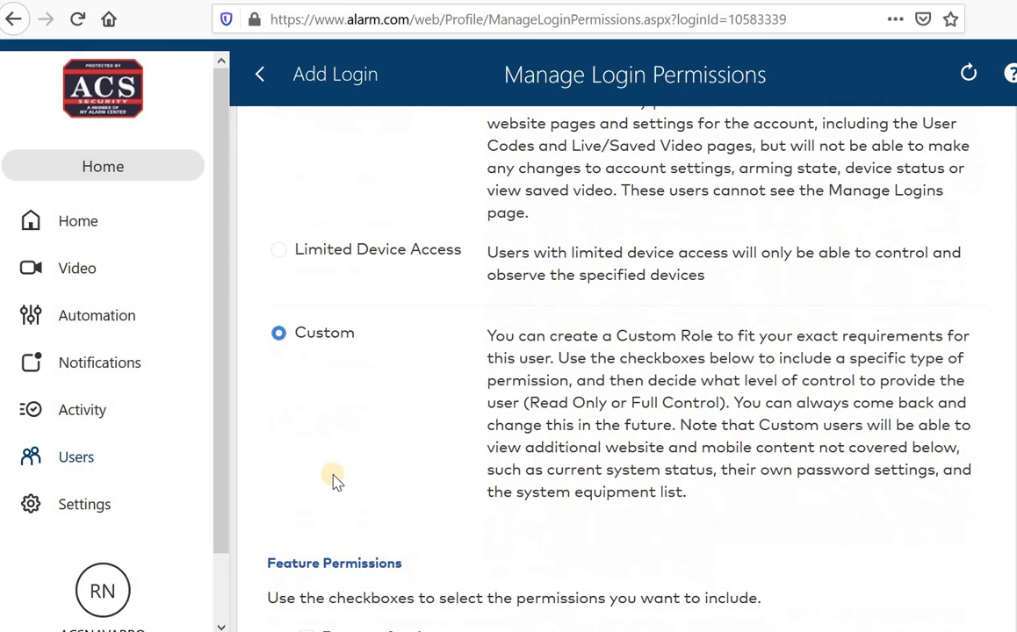
pyautogui.scroll(10, 392, 384)
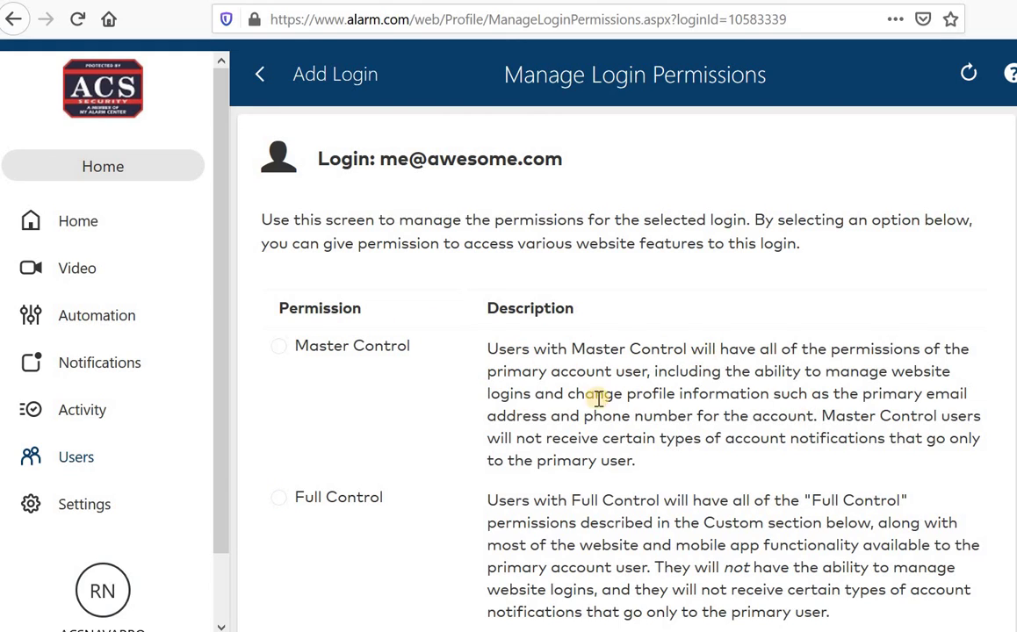
pyautogui.scroll(-3, 584, 422)
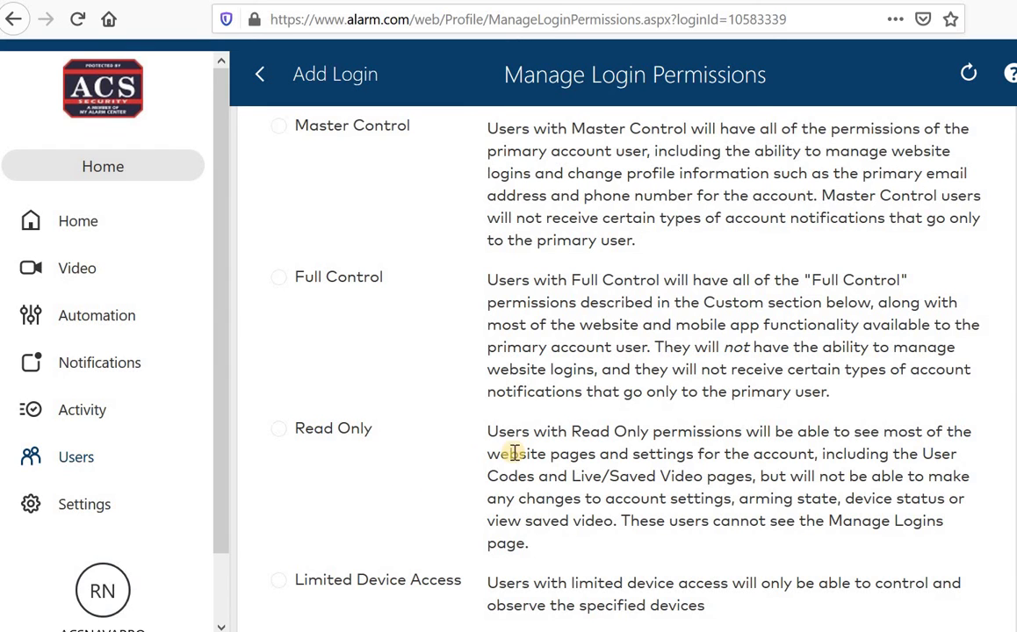
pyautogui.scroll(-3, 665, 465)
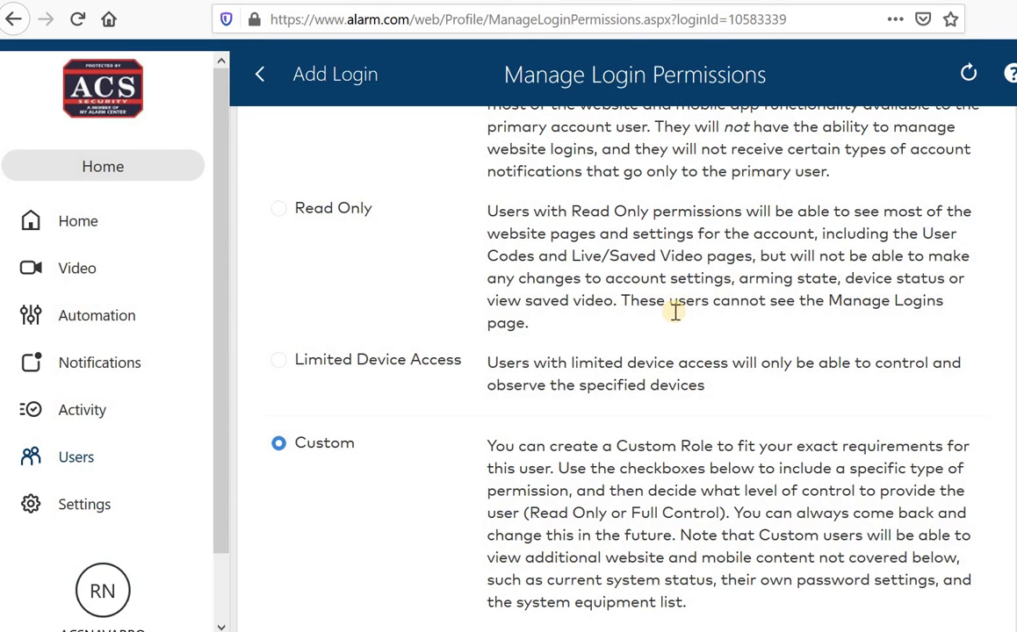
pyautogui.scroll(-1, 543, 367)
pyautogui.scroll(-2, 562, 387)
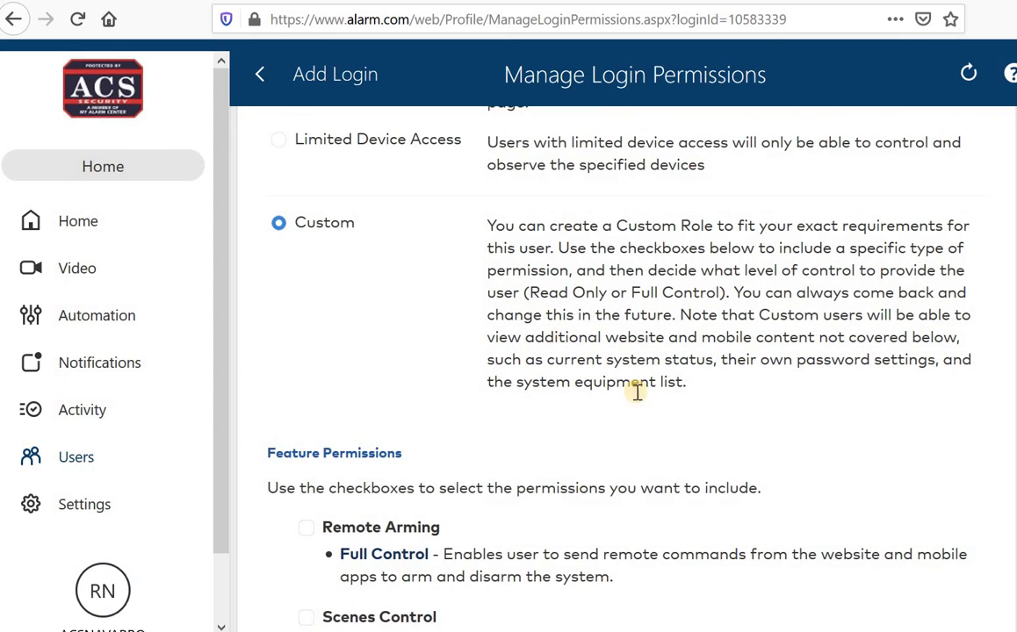
pyautogui.scroll(-4, 509, 412)
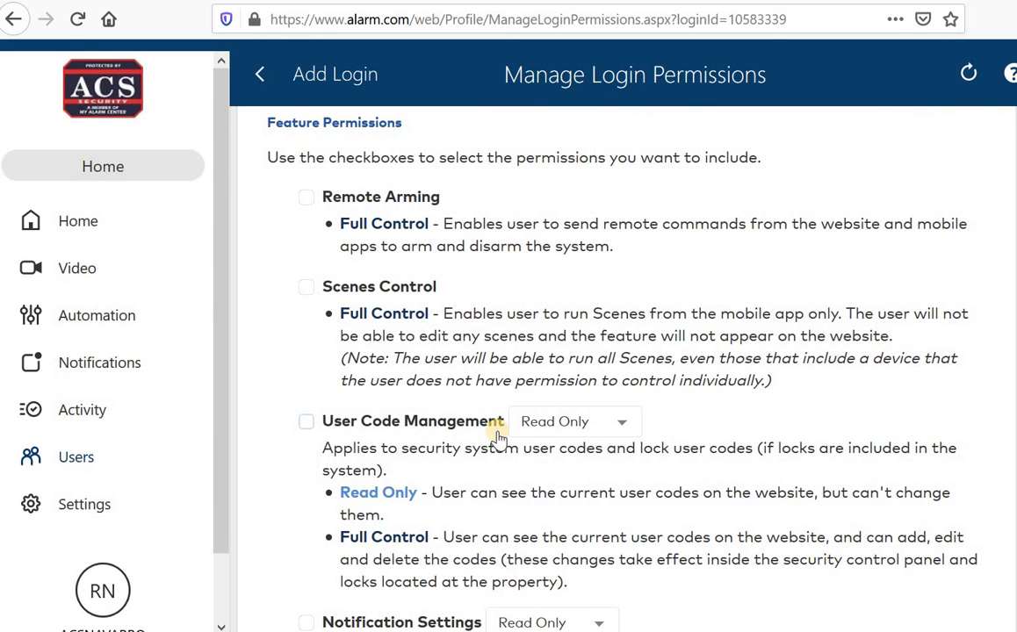
pyautogui.scroll(-4, 391, 457)
pyautogui.scroll(-4, 325, 368)
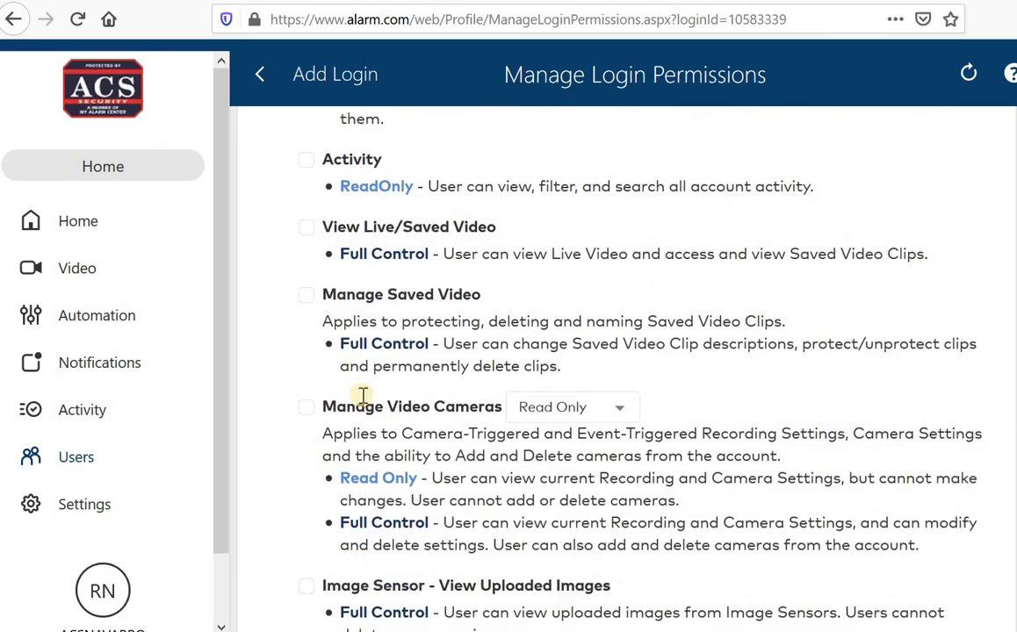
pyautogui.scroll(-3, 358, 400)
pyautogui.scroll(-4, 325, 404)
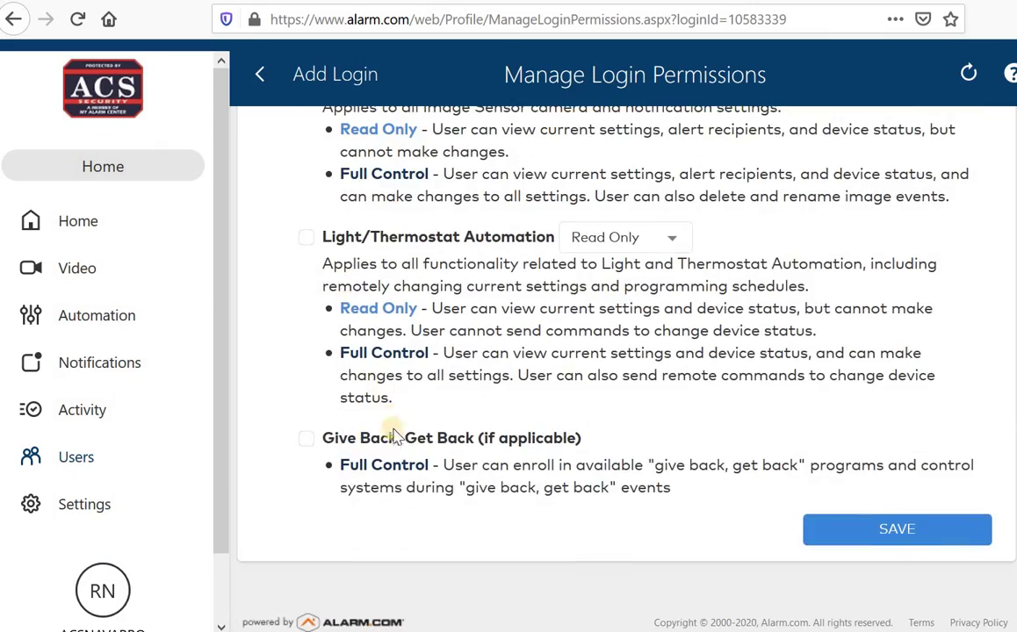
pyautogui.scroll(4, 360, 413)
pyautogui.scroll(15, 311, 438)
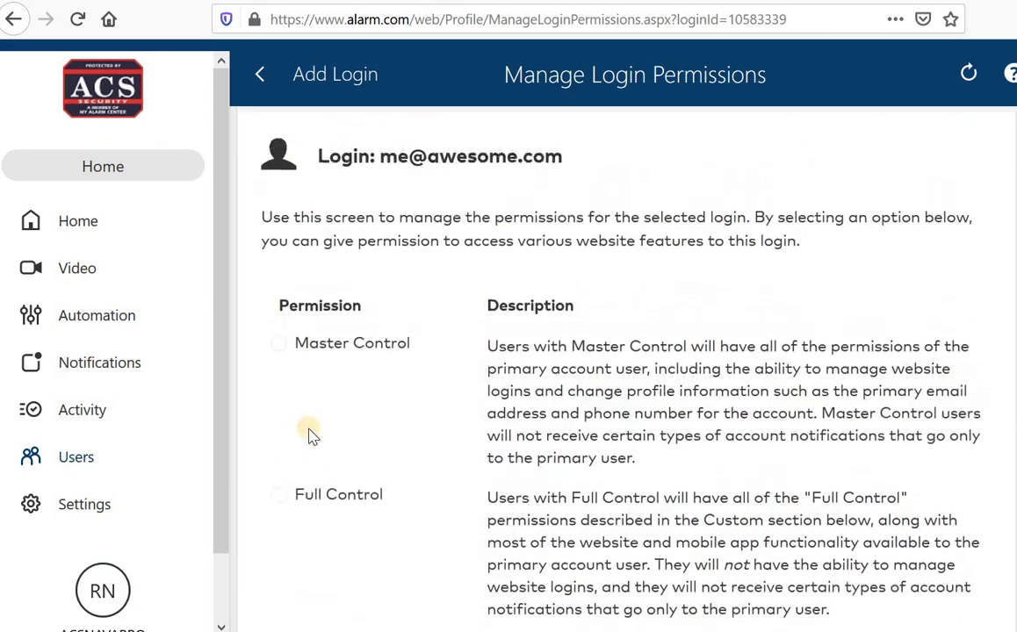
# Step: Grant the new login Full Control permission and save it
pyautogui.scroll(-5, 289, 369)
pyautogui.scroll(4, 274, 295)
pyautogui.scroll(-1, 301, 351)
pyautogui.click(279, 278)
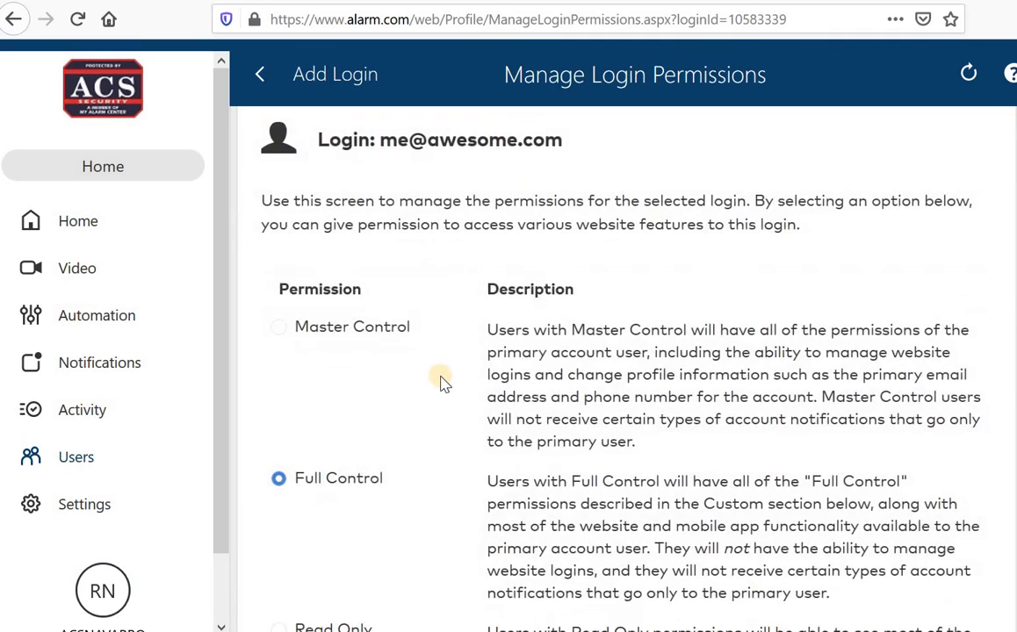
pyautogui.scroll(-10, 438, 382)
pyautogui.click(850, 528)
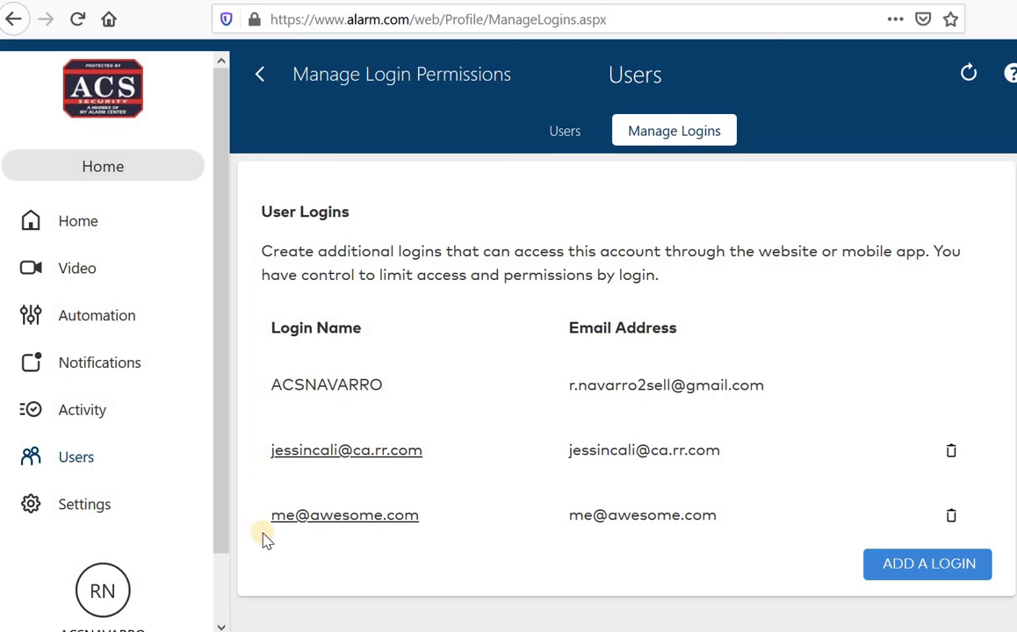
# Step: Delete the newly added login from the logins list and confirm the removal
pyautogui.click(951, 518)
pyautogui.click(492, 301)
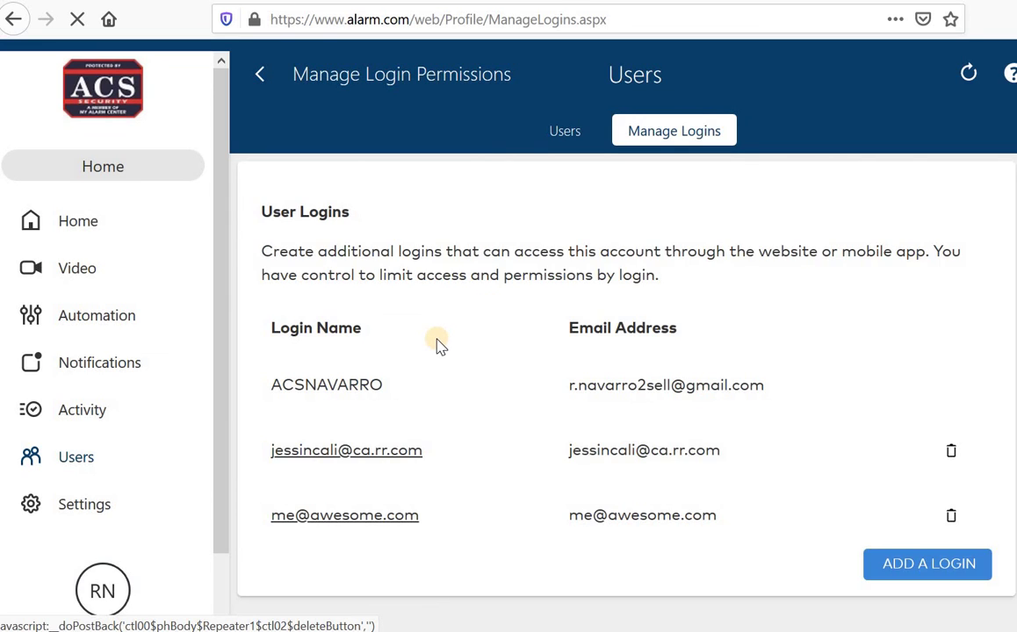